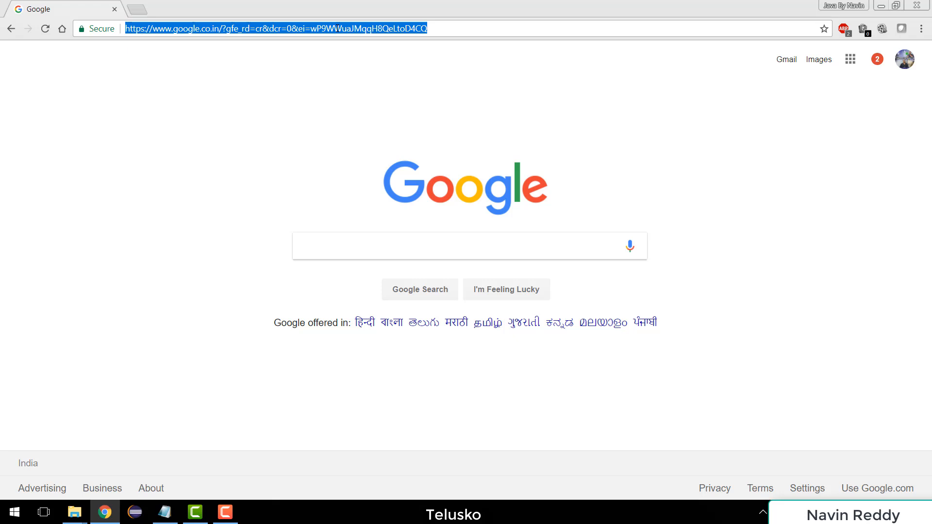
# Search Google for "eclipse download", and refine the search to "eclipse ee download".
pyautogui.press('Return')
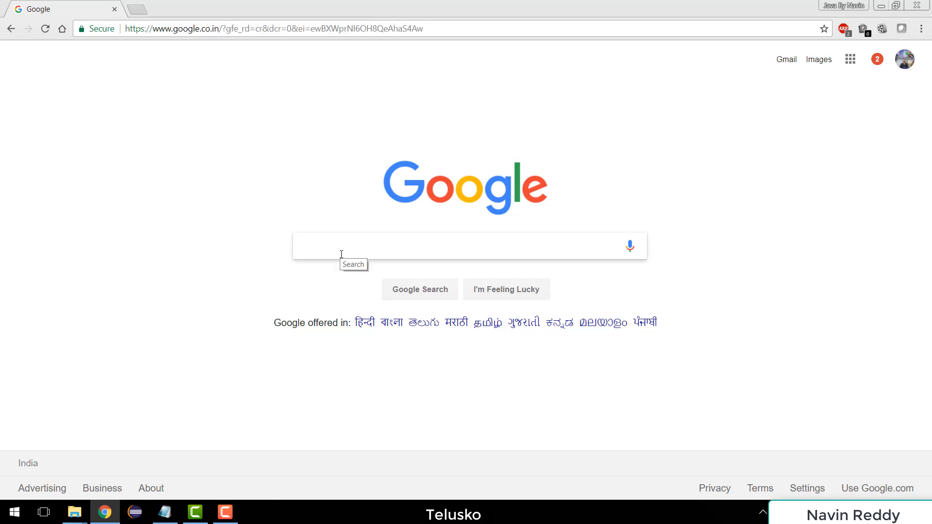
pyautogui.write('eclip')
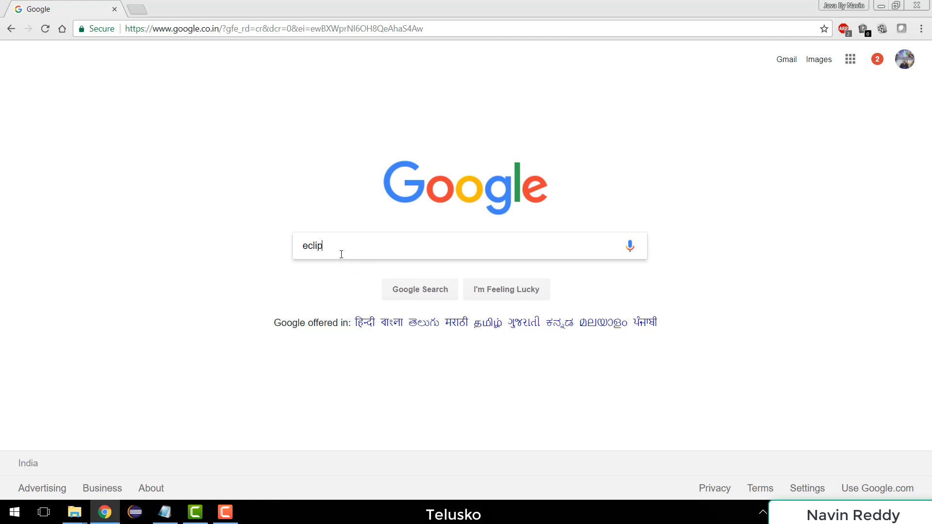
pyautogui.write('se download')
pyautogui.press('Return')
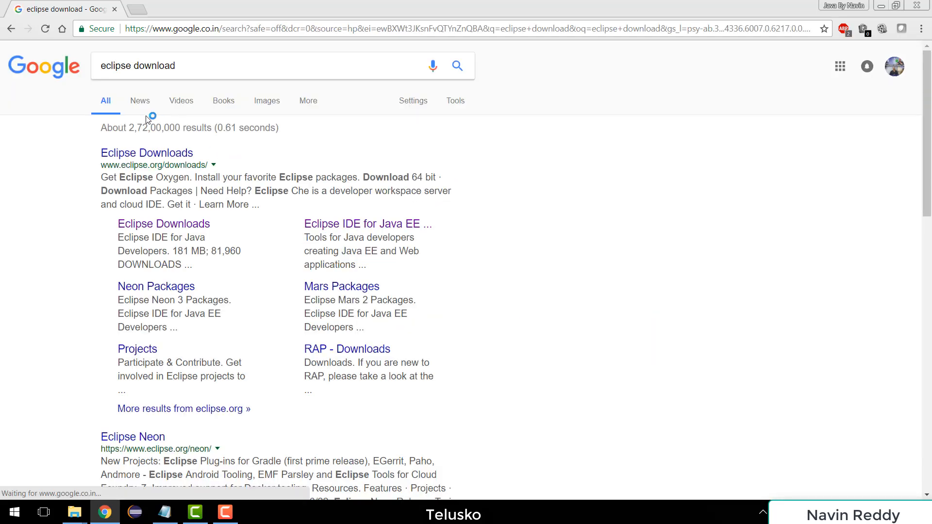
pyautogui.click(132, 67)
pyautogui.write('ee')
pyautogui.press('Return')
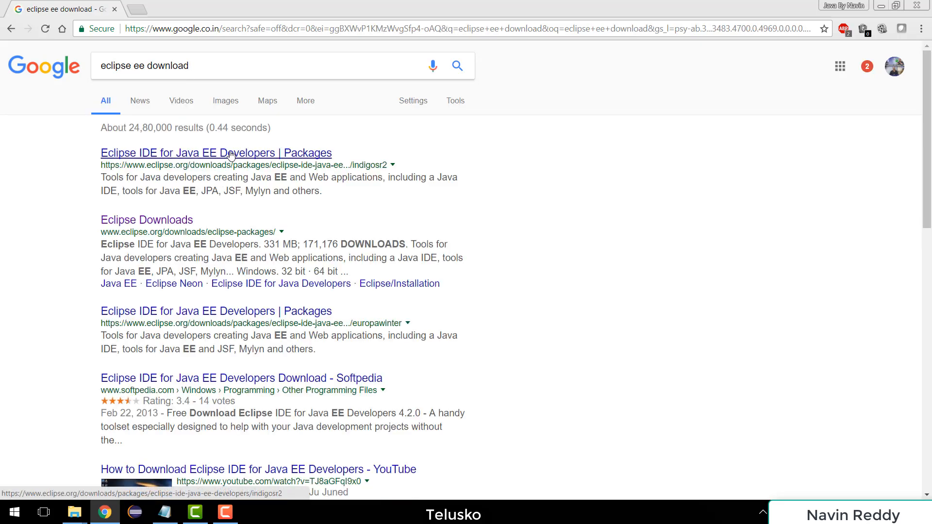
# Download the Windows 64-bit Eclipse IDE for Java EE Developers from the Oxygen packages on the Eclipse site.
pyautogui.click(231, 155)
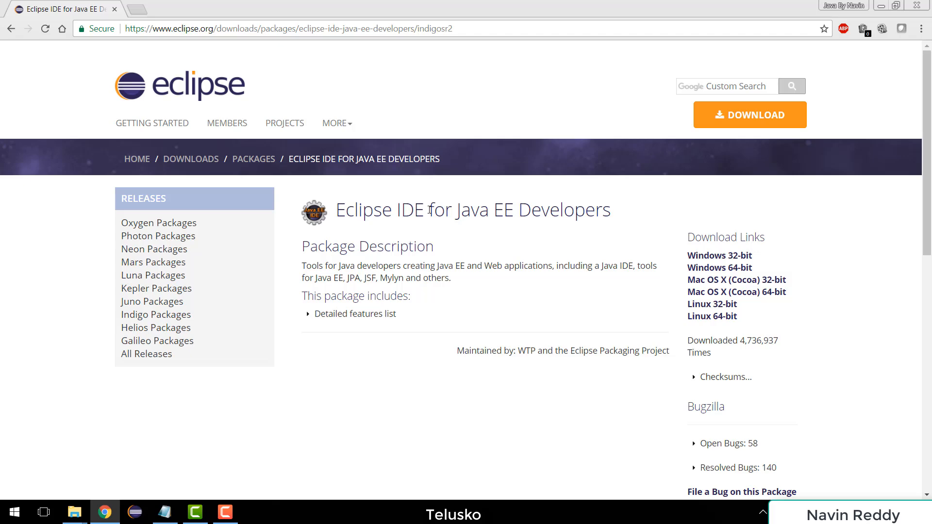
pyautogui.click(162, 224)
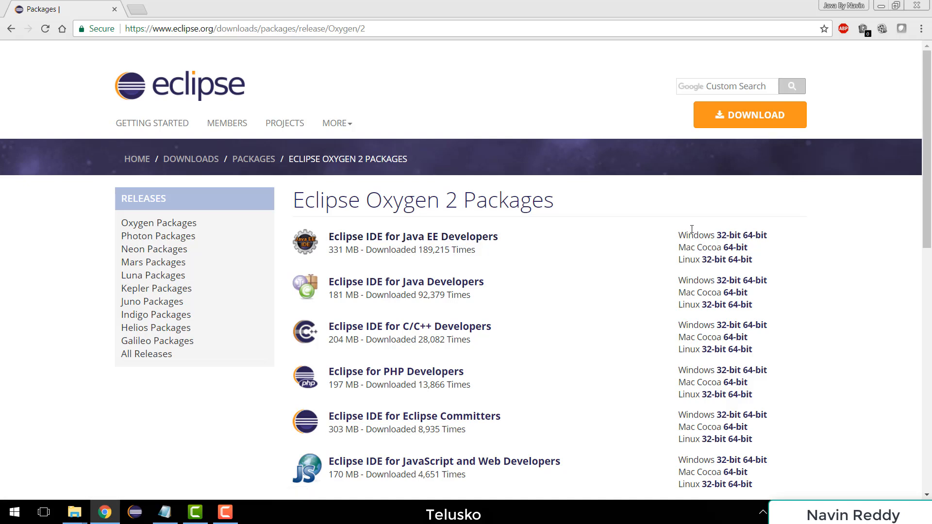
pyautogui.click(760, 238)
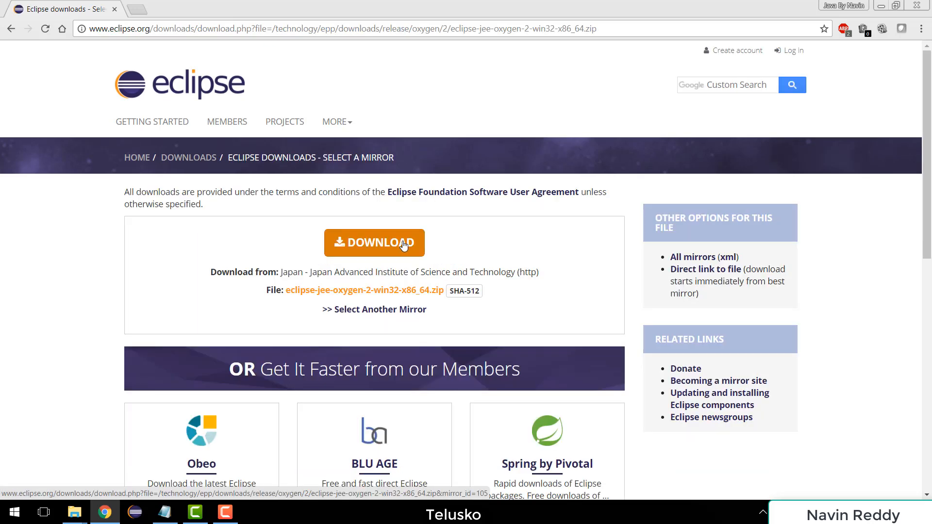
pyautogui.click(403, 245)
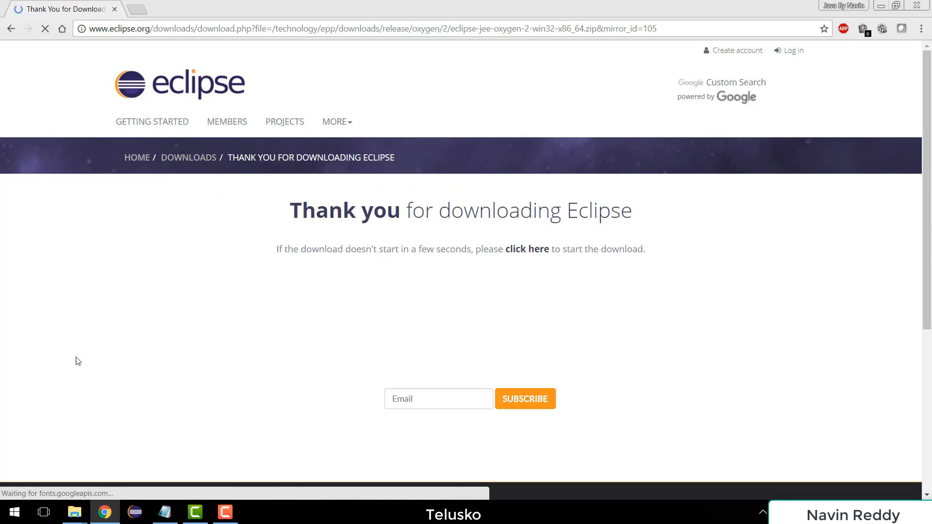
pyautogui.scroll(-5, 75, 364)
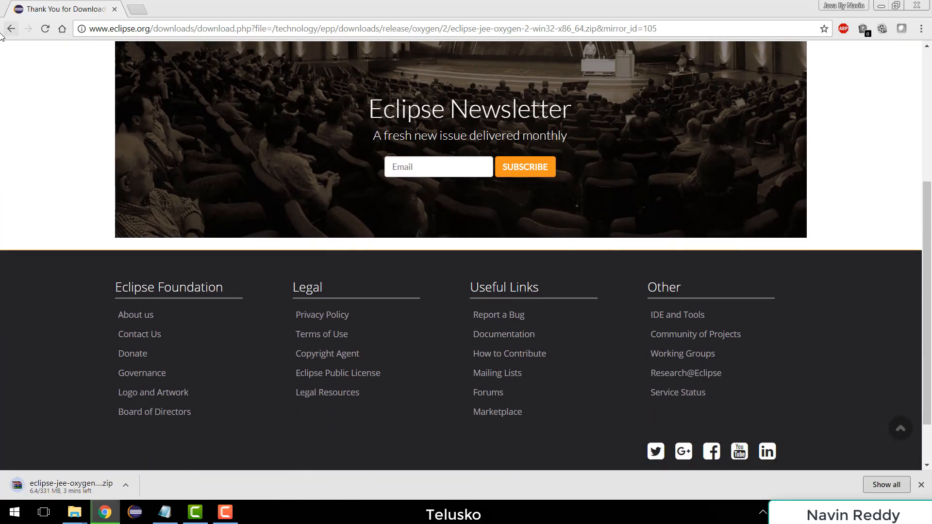
pyautogui.click(10, 28)
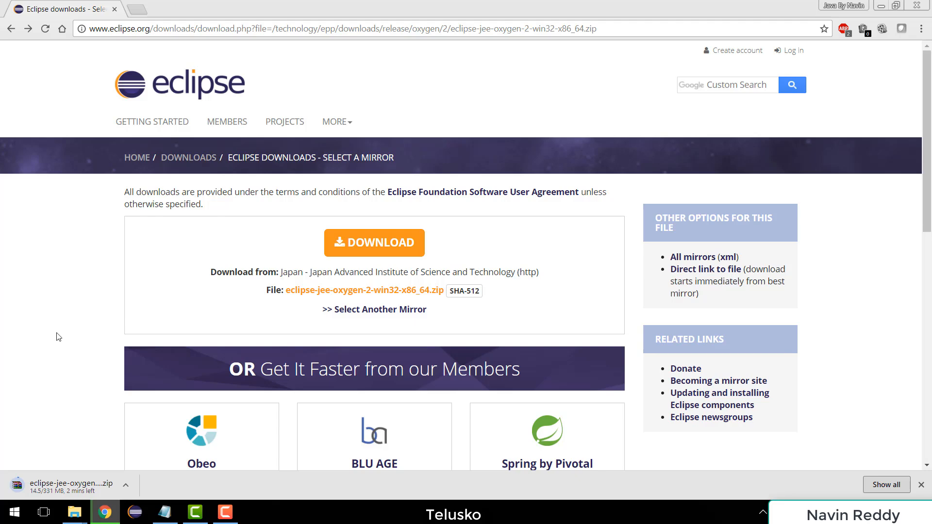
pyautogui.scroll(-5, 58, 337)
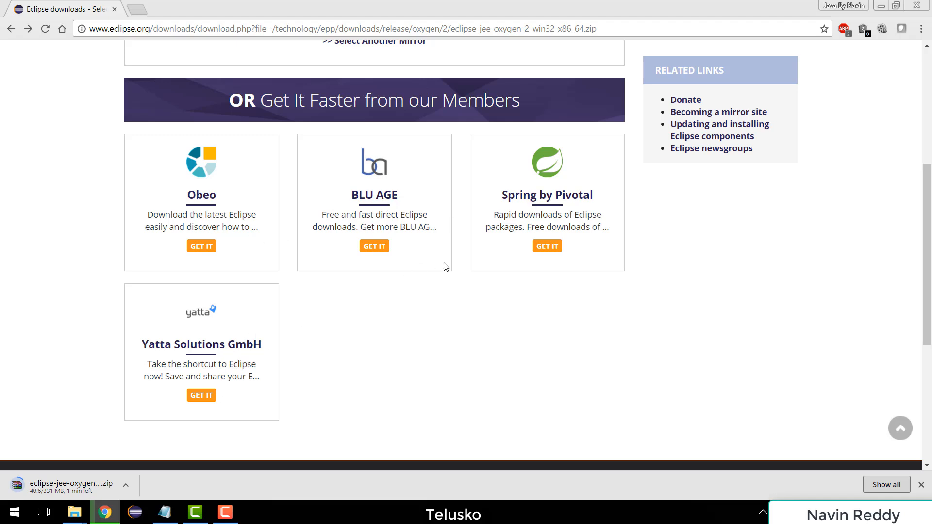
pyautogui.scroll(6, 506, 186)
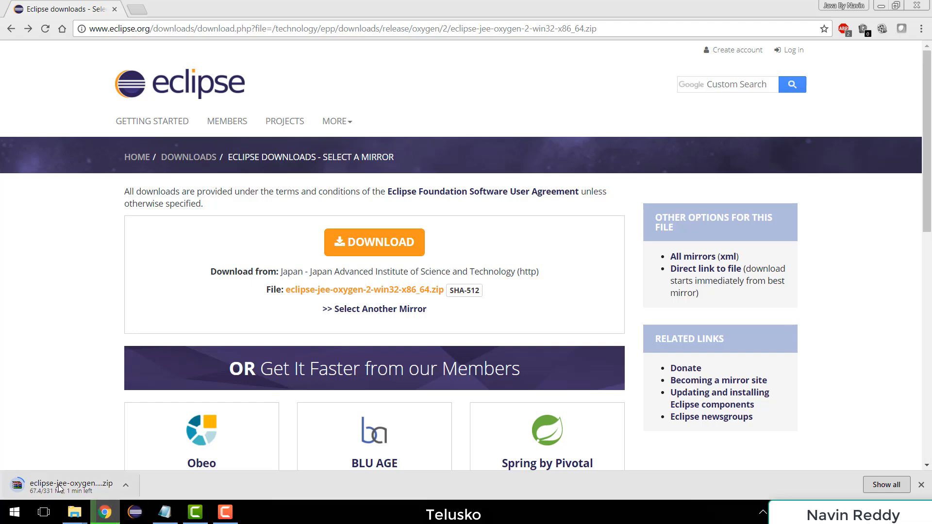
# Search for "apache tomcat 9 download" in a new browser tab and open the Tomcat 9 Software Downloads page.
pyautogui.click(138, 9)
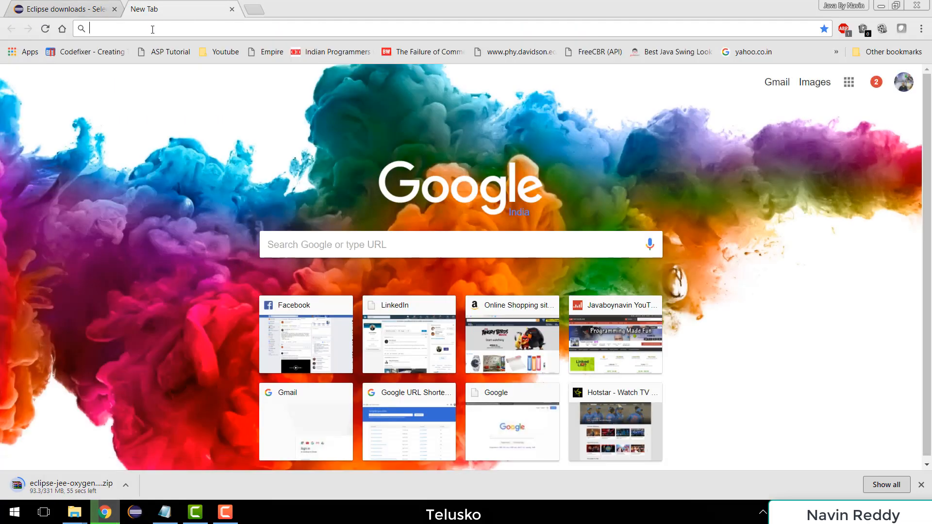
pyautogui.write('apache to')
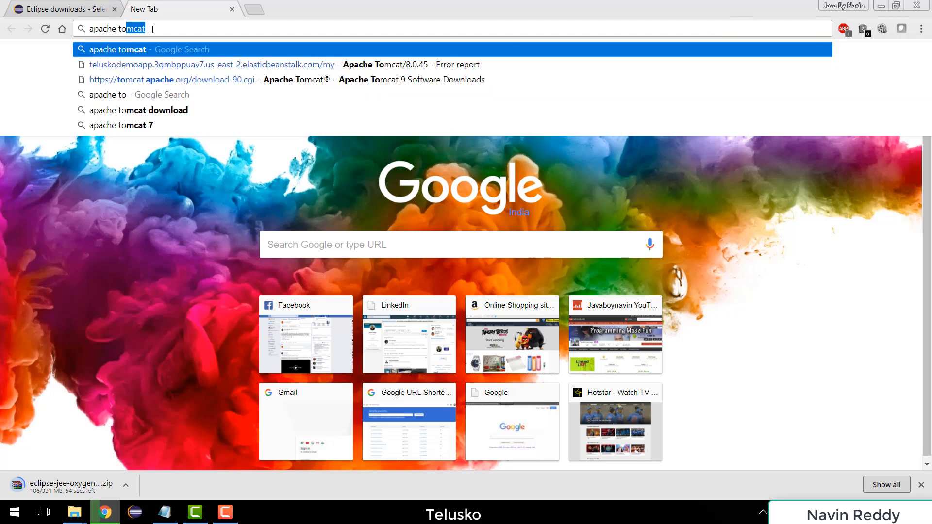
pyautogui.write('mcat 9 d')
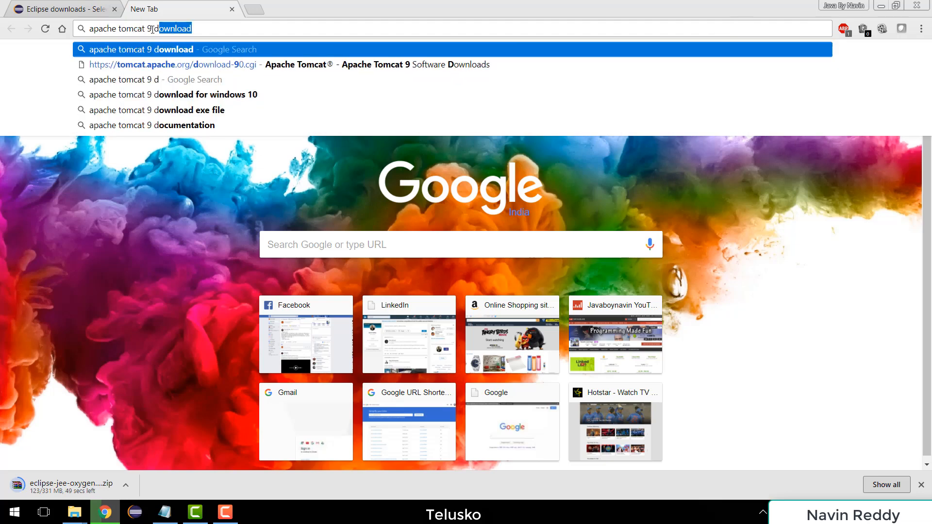
pyautogui.press('Return')
pyautogui.click(232, 154)
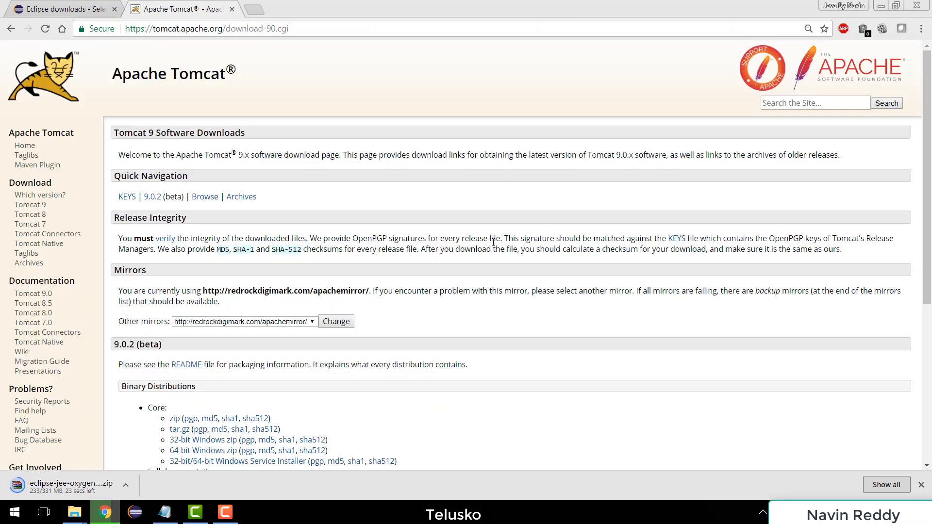
# Download the core binary zip and the source code zip of Tomcat 9.0.2.
pyautogui.scroll(-5, 494, 242)
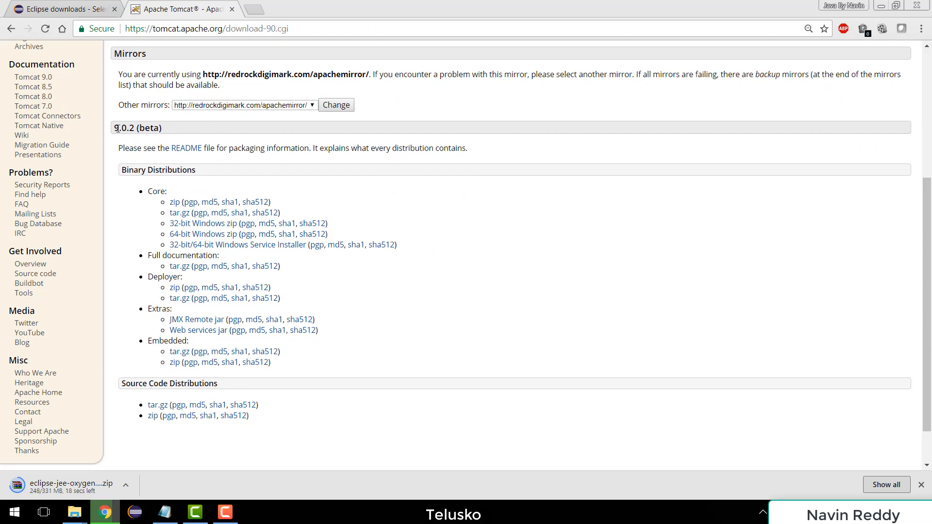
pyautogui.moveTo(117, 129); pyautogui.dragTo(180, 133)
pyautogui.scroll(-2, 394, 245)
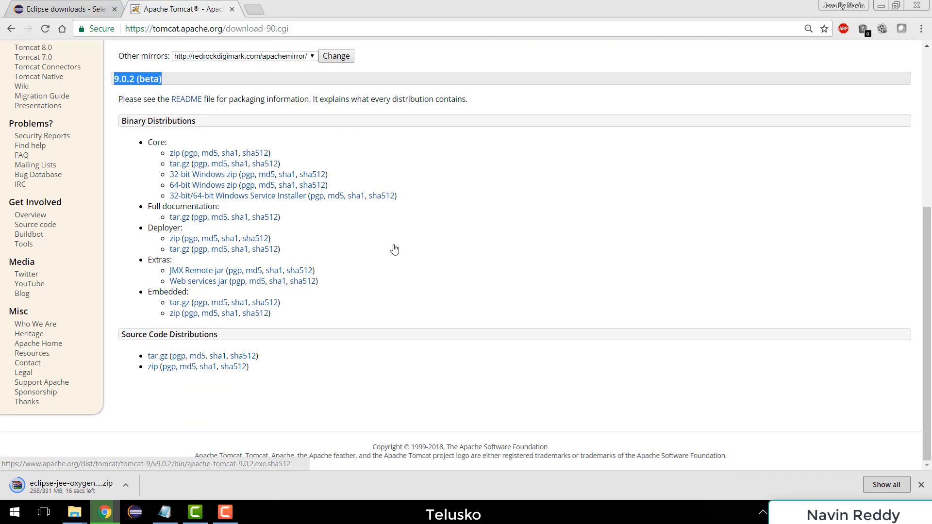
pyautogui.scroll(4, 395, 249)
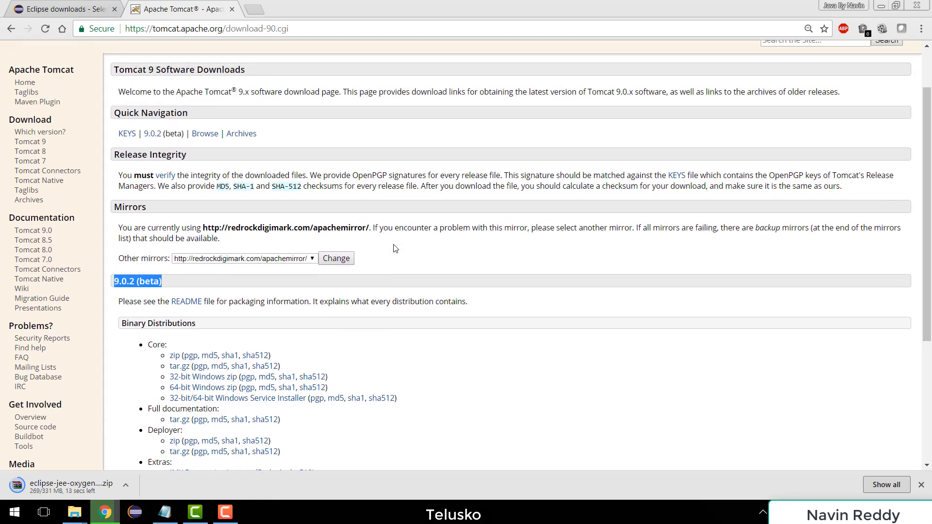
pyautogui.scroll(-3, 396, 248)
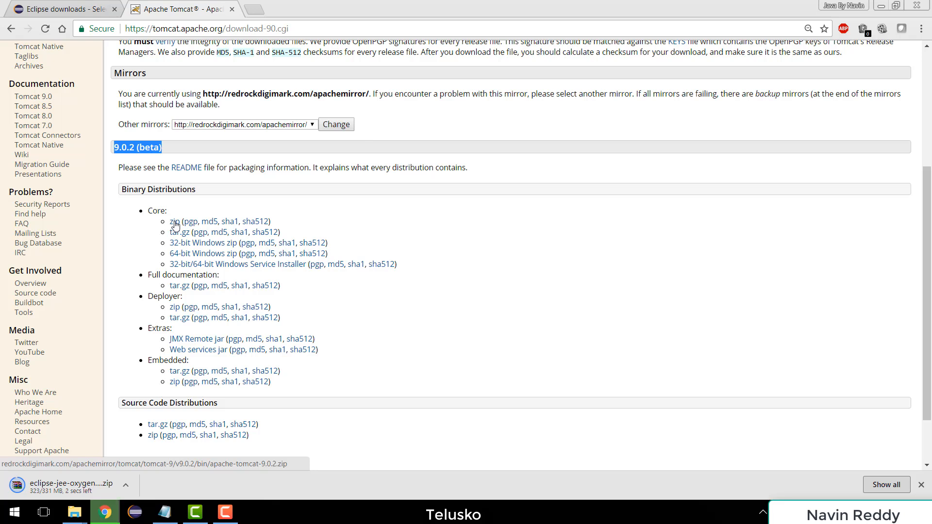
pyautogui.click(175, 223)
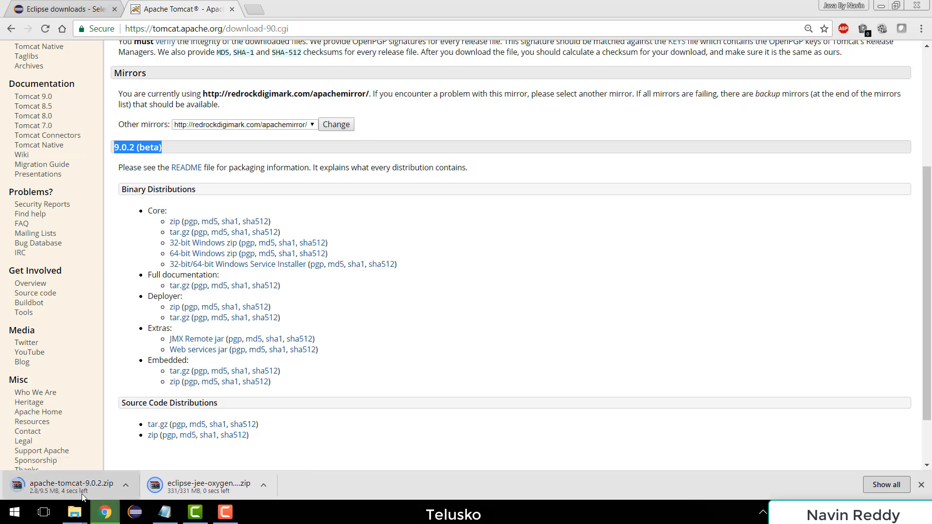
pyautogui.scroll(-2, 334, 366)
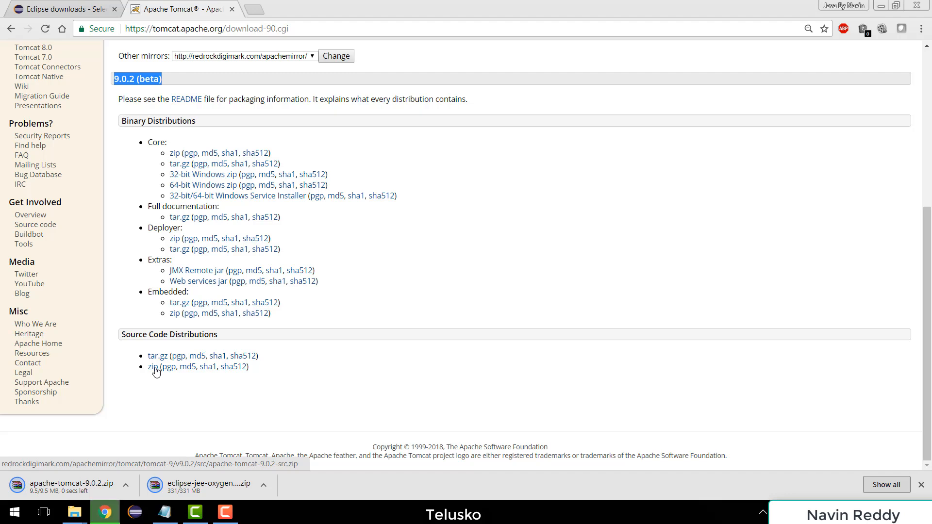
pyautogui.click(154, 369)
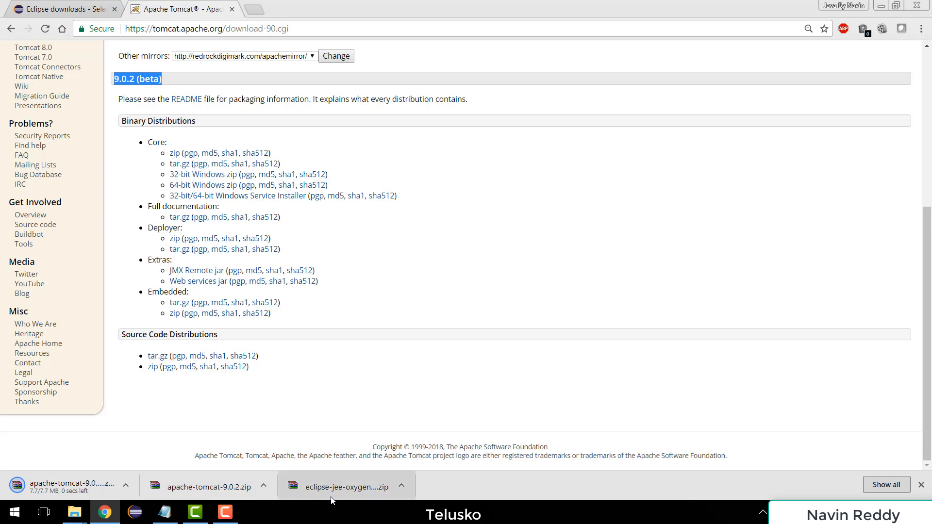
# Switch to the Softwares folder in File Explorer and extract eclipse-jee-oxygen-2-win32-x86_64.zip there.
pyautogui.click(74, 512)
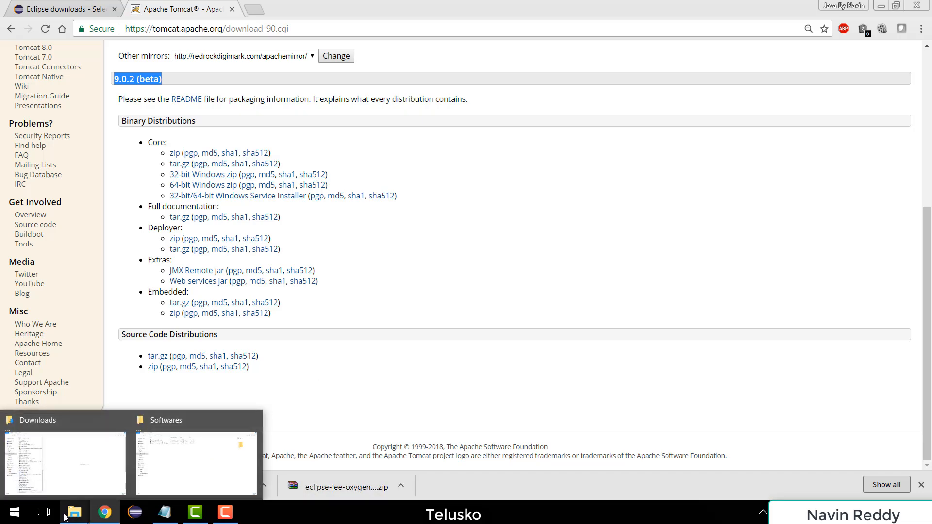
pyautogui.click(171, 472)
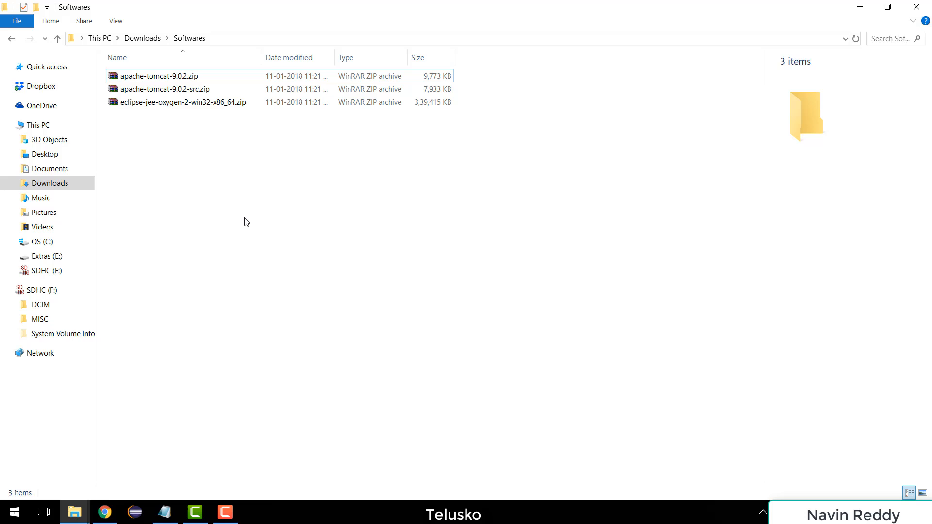
pyautogui.click(171, 103)
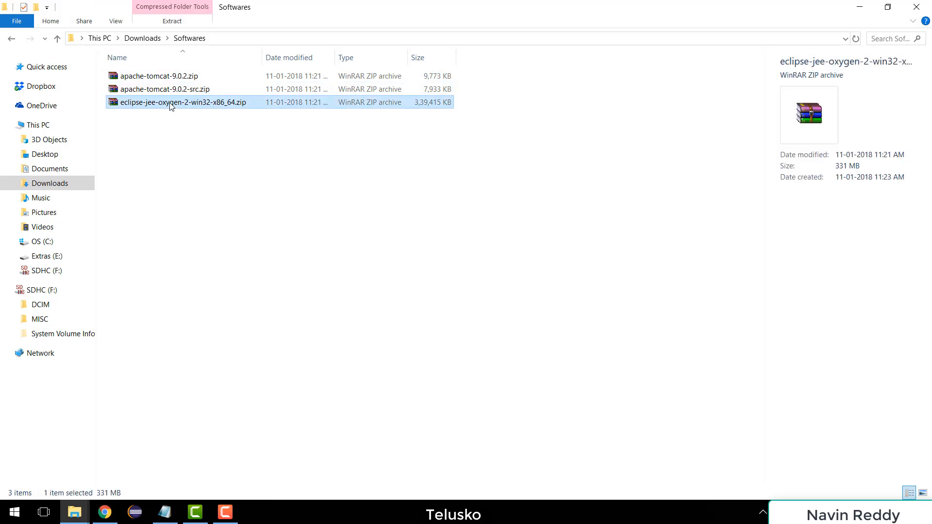
pyautogui.rightClick(171, 105)
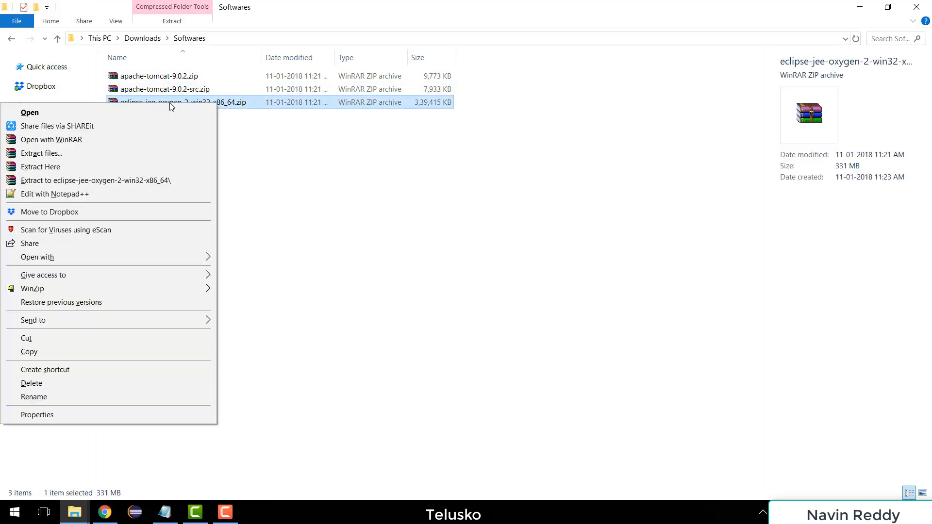
pyautogui.click(168, 154)
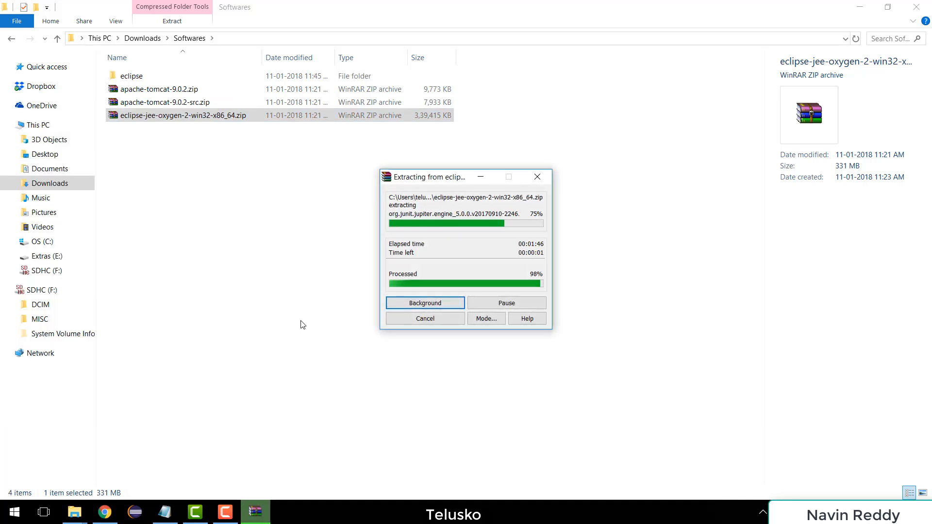
# Extract apache-tomcat-9.0.2.zip into the Softwares folder.
pyautogui.click(157, 90)
pyautogui.rightClick(157, 90)
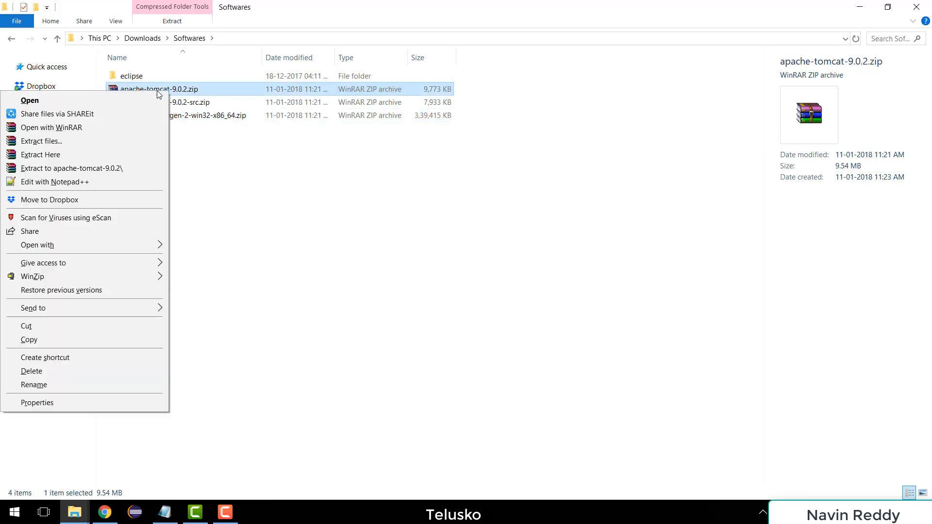
pyautogui.click(142, 154)
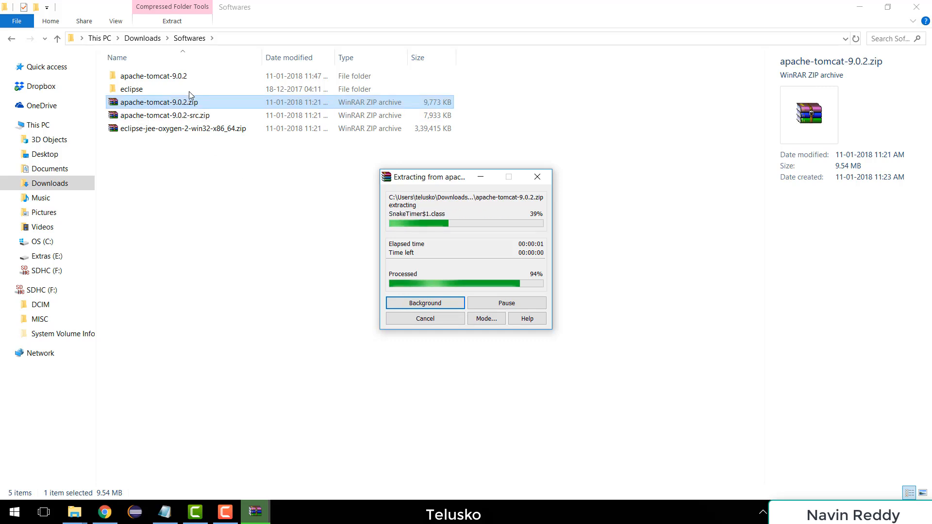
pyautogui.click(156, 187)
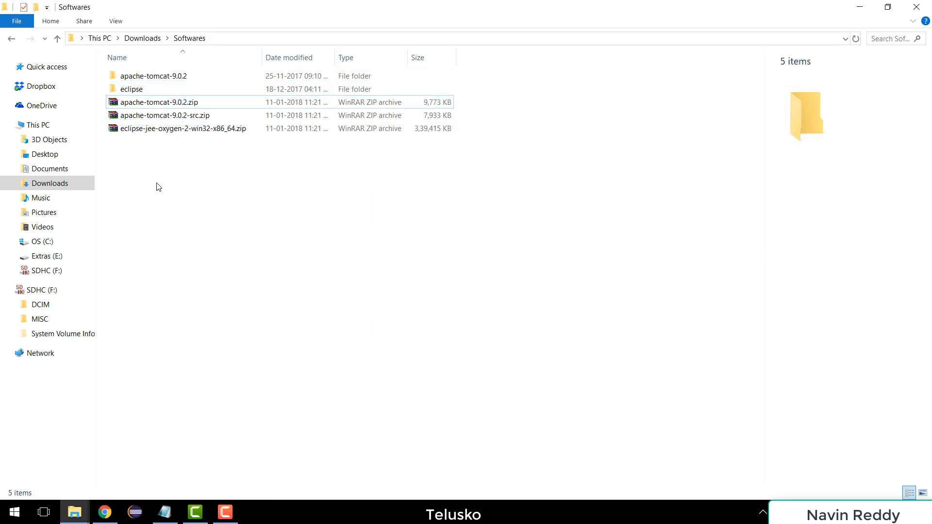
# Launch eclipse.exe from the extracted eclipse folder, using a myServlet folder inside eclipse-workspace as the workspace.
pyautogui.doubleClick(170, 89)
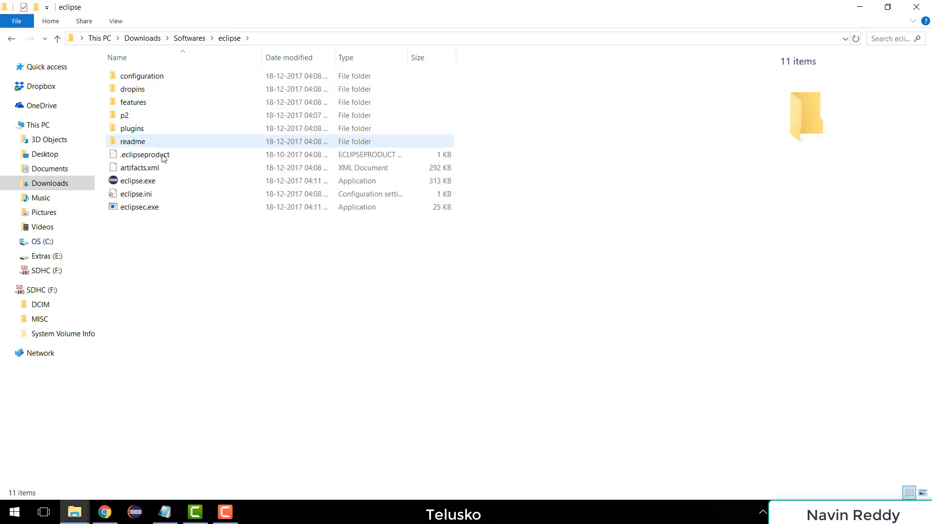
pyautogui.doubleClick(163, 186)
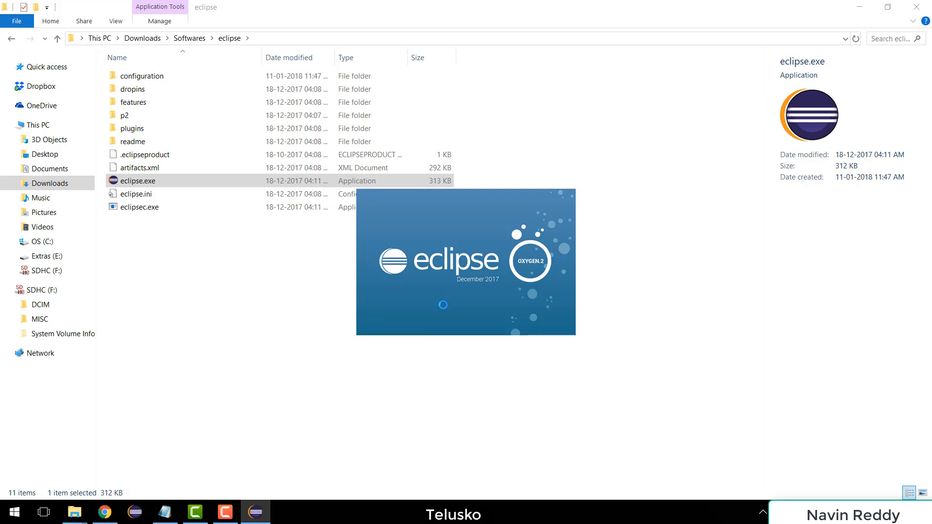
pyautogui.click(486, 203)
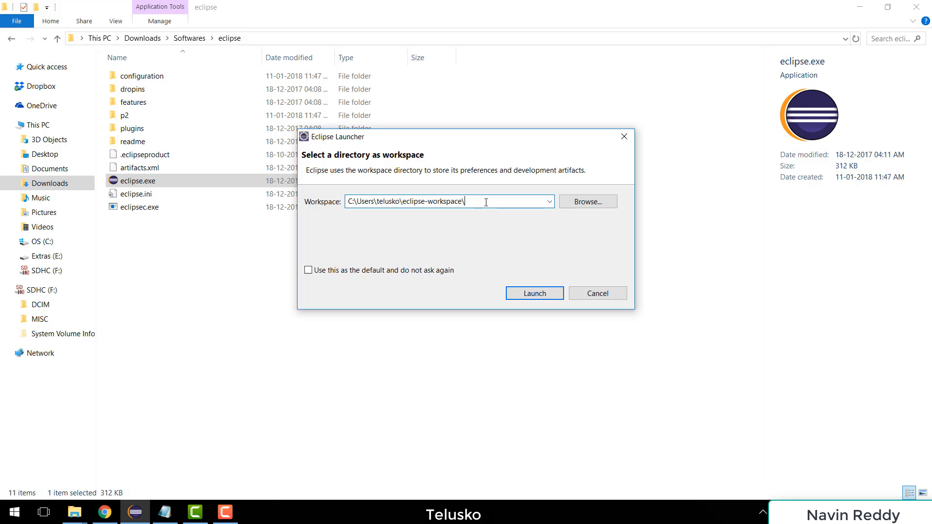
pyautogui.write('\\myServlet')
pyautogui.press('Return')
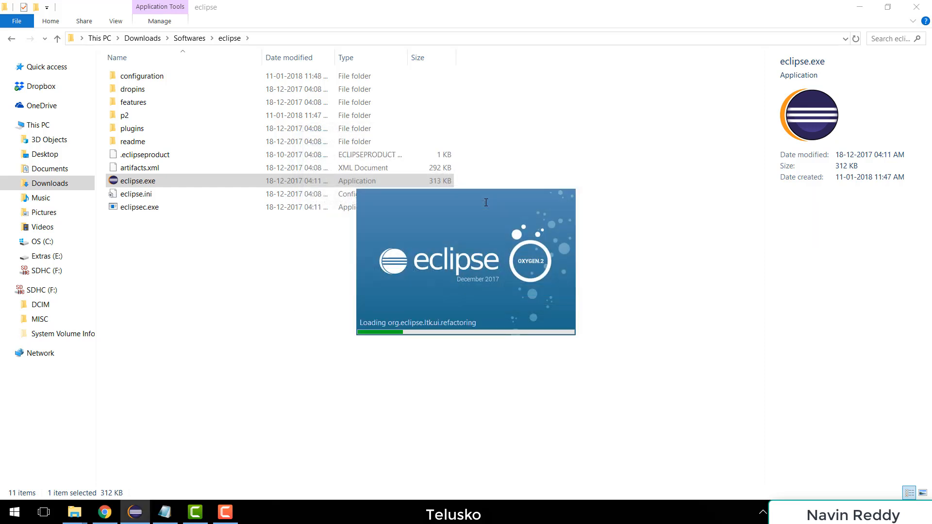
# Maximize the Eclipse window, and close the Welcome page, the Outline view and the Task List view.
pyautogui.doubleClick(408, 42)
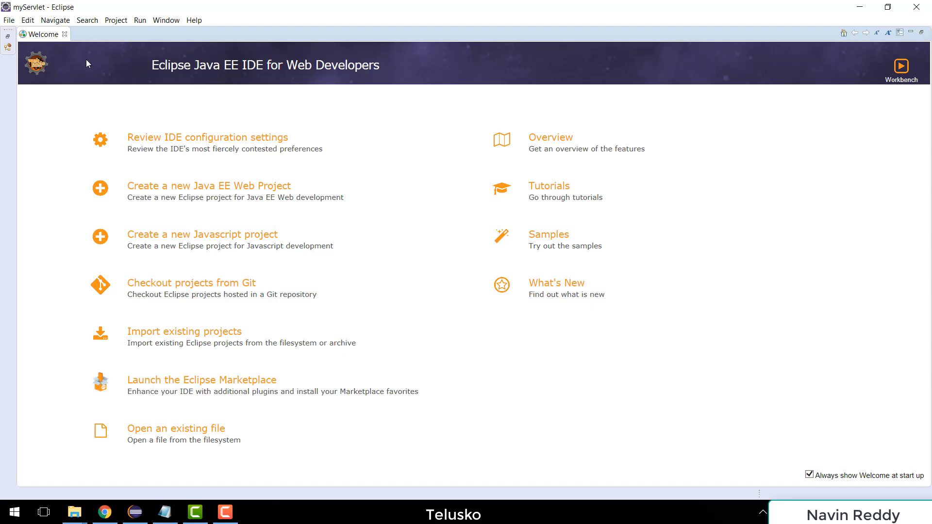
pyautogui.click(64, 34)
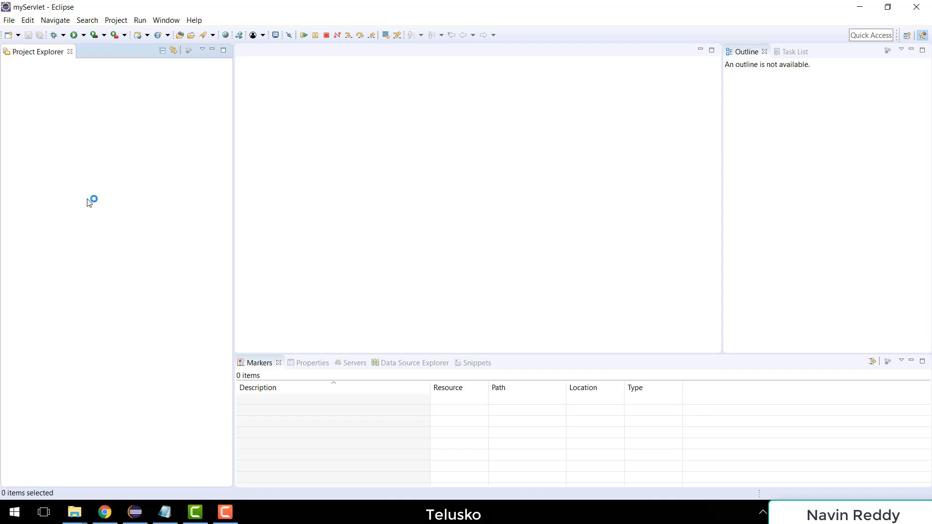
pyautogui.click(765, 51)
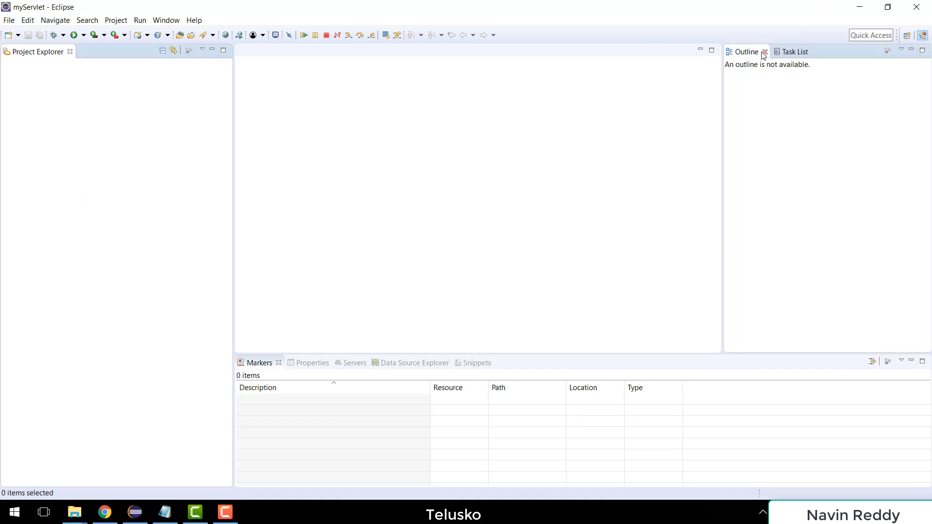
pyautogui.click(767, 51)
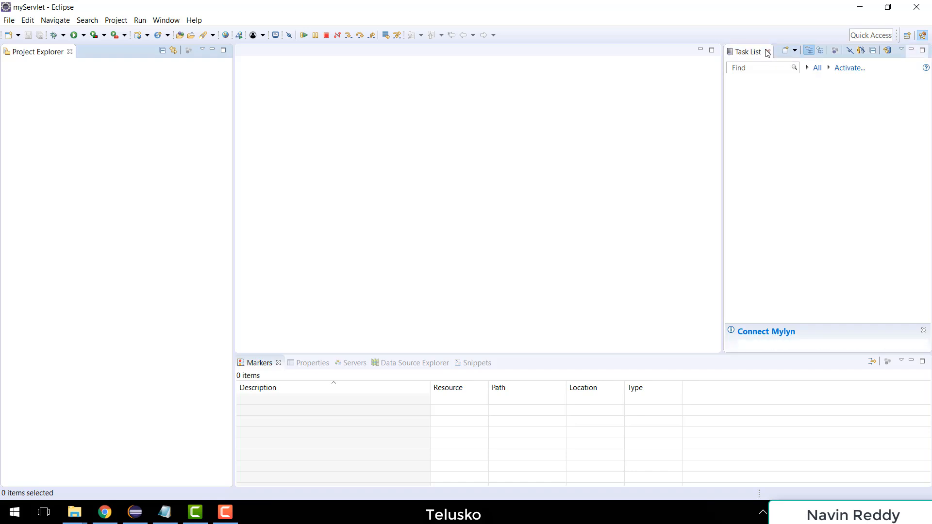
# Add the Console view to the workbench and bring the Servers view to the front.
pyautogui.click(345, 364)
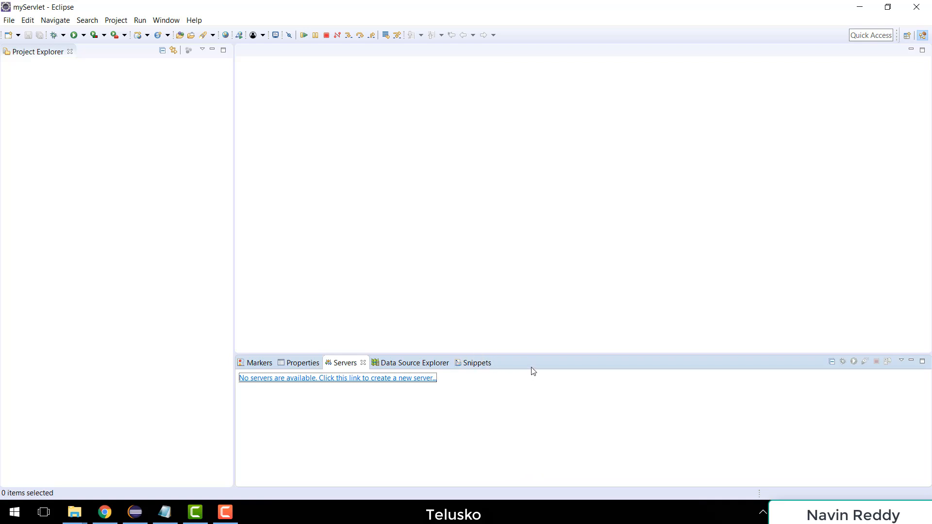
pyautogui.click(165, 20)
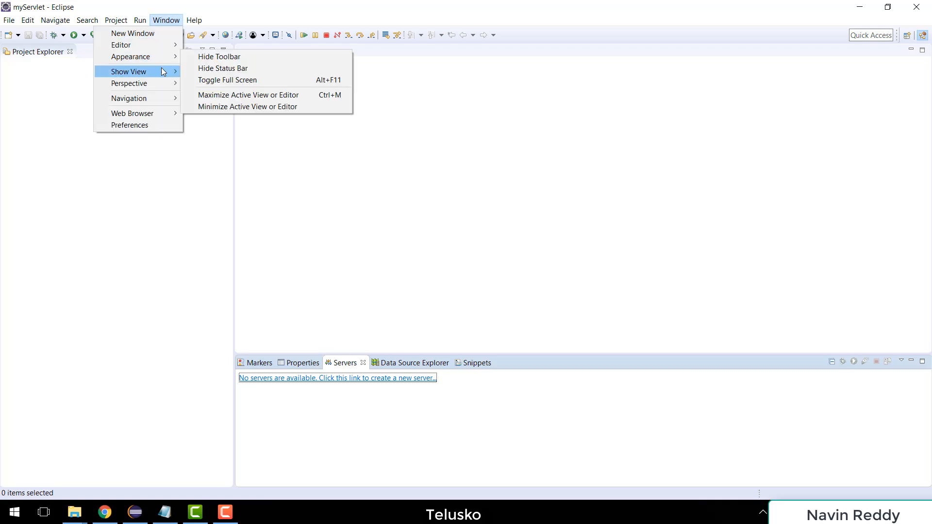
pyautogui.moveTo(164, 73)
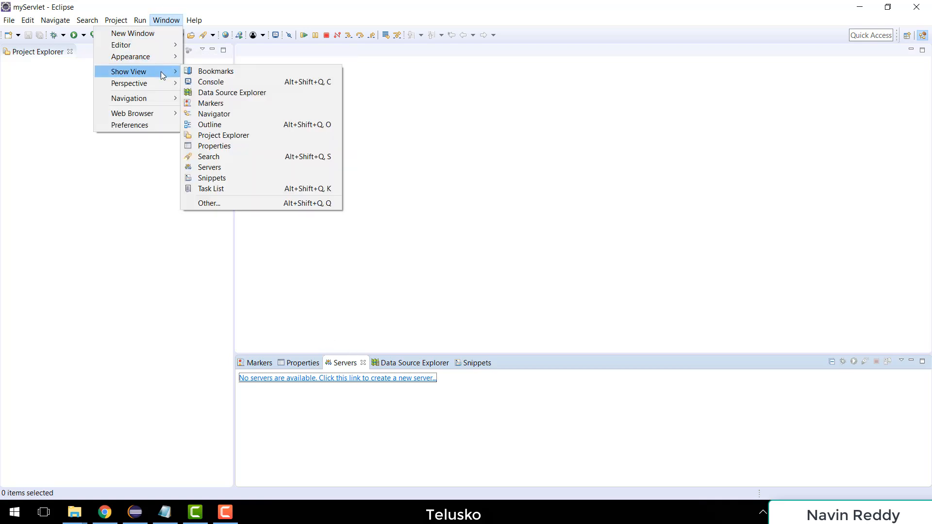
pyautogui.click(232, 86)
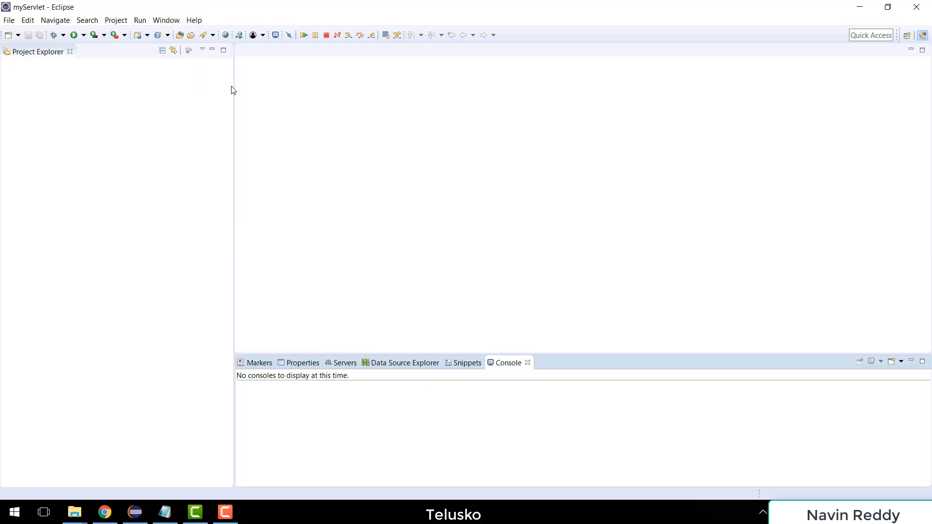
pyautogui.click(166, 20)
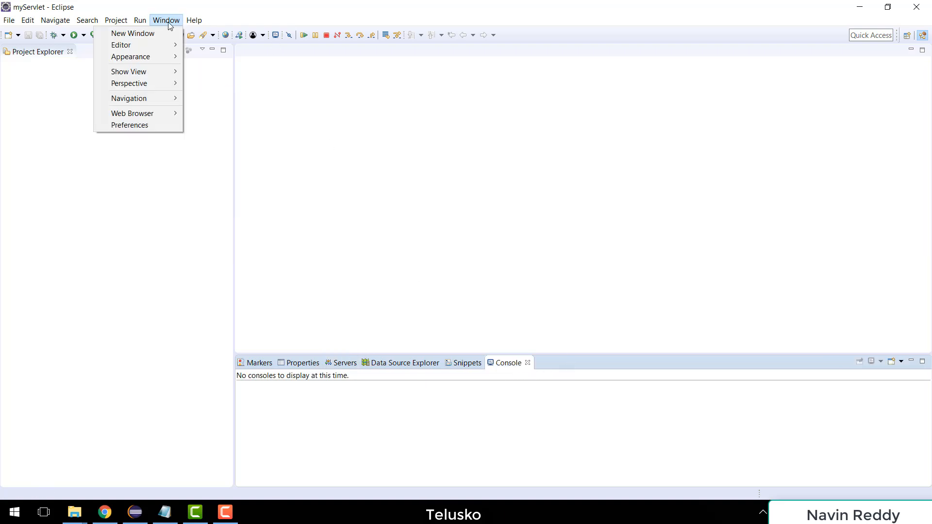
pyautogui.moveTo(173, 72)
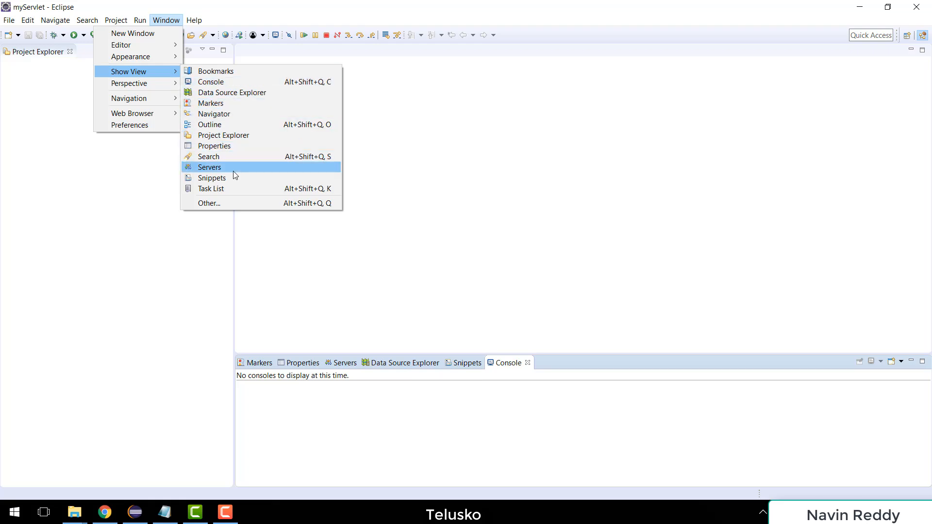
pyautogui.click(338, 368)
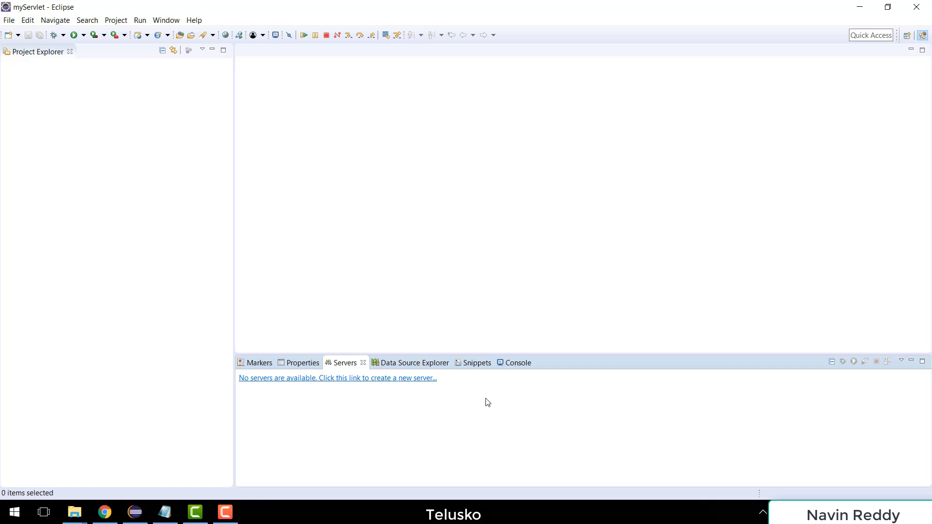
# Begin a new server definition from the Servers view, choosing Tomcat v9.0 Server under Apache as the server type.
pyautogui.click(343, 379)
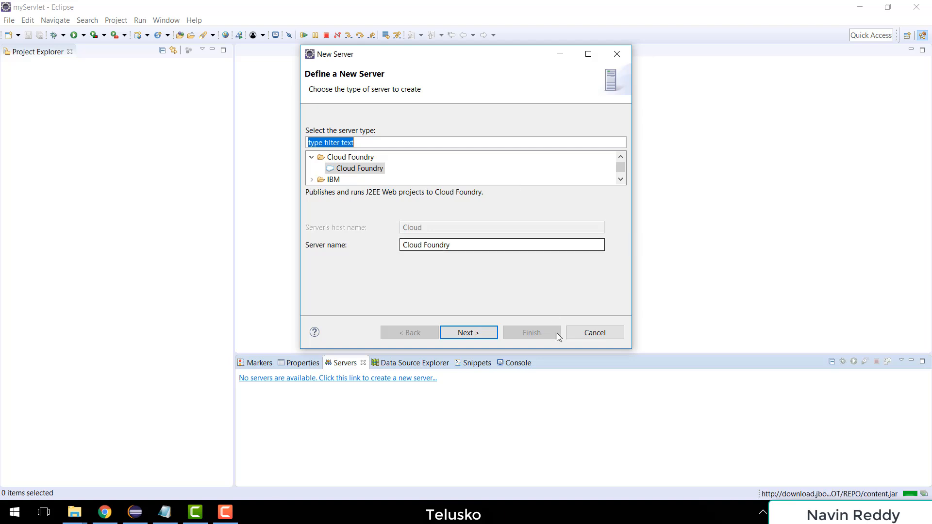
pyautogui.click(312, 159)
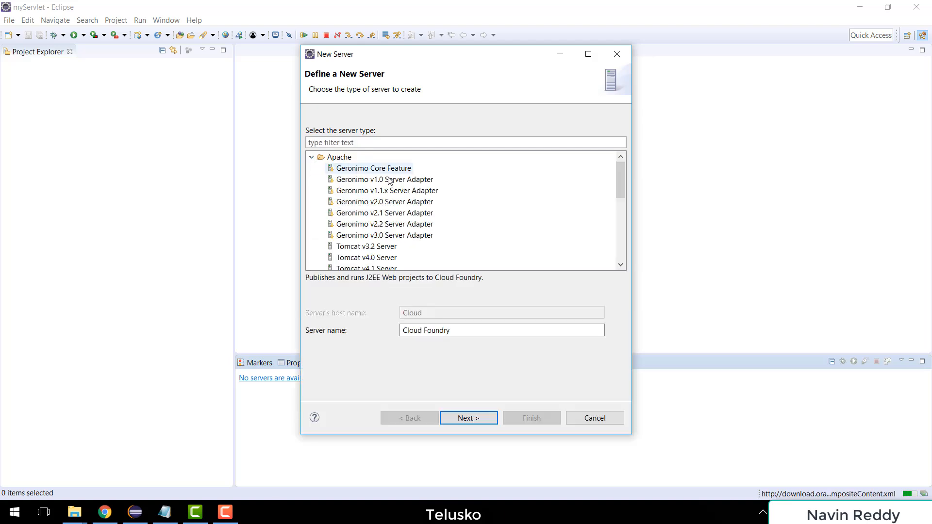
pyautogui.moveTo(624, 179); pyautogui.dragTo(625, 223)
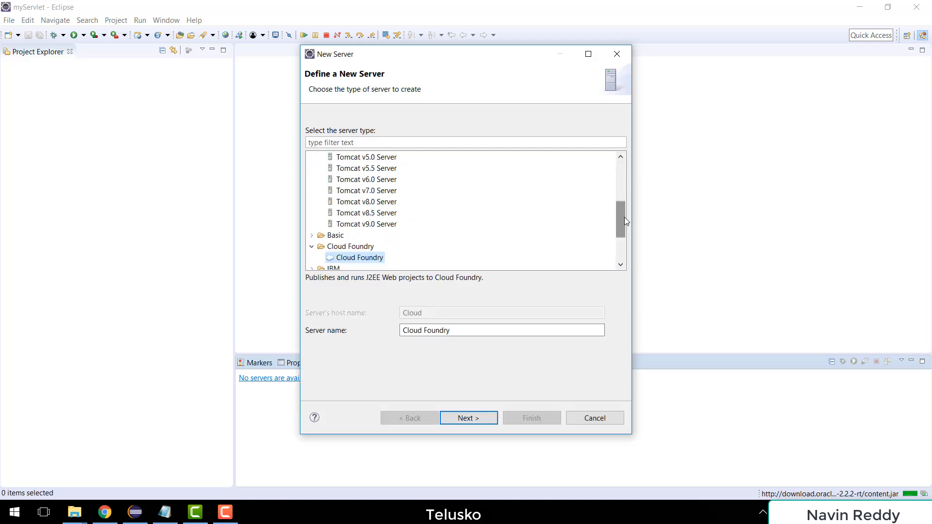
pyautogui.click(384, 229)
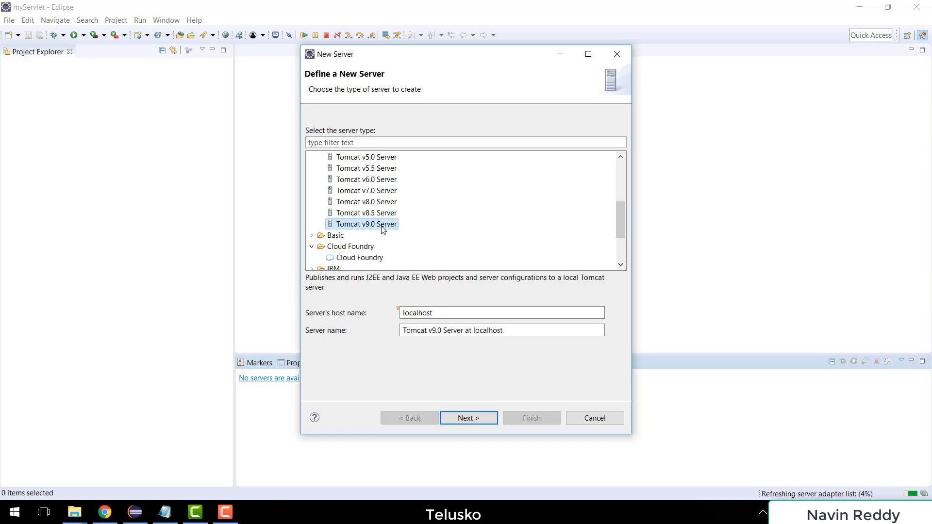
pyautogui.click(456, 421)
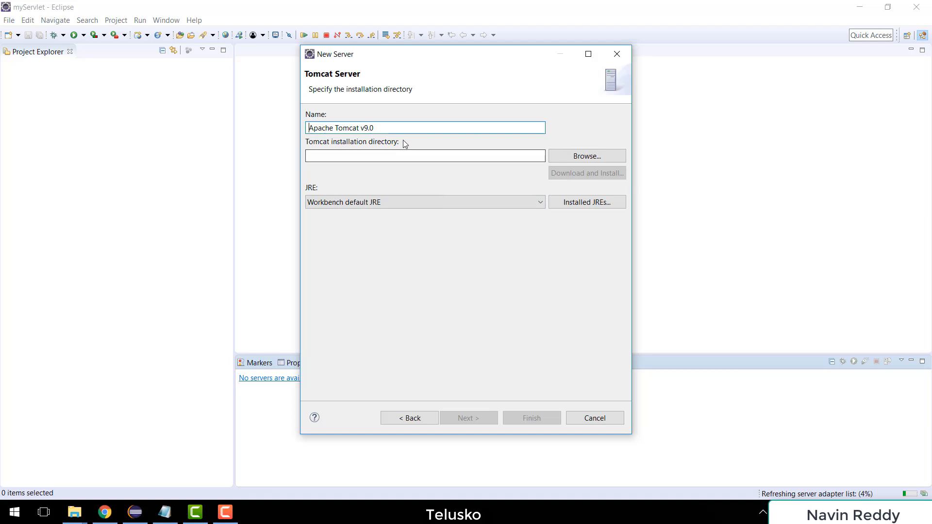
# Set the Tomcat installation directory to the extracted apache-tomcat-9.0.2 folder and finish creating the server without adding resources.
pyautogui.click(591, 156)
pyautogui.click(486, 211)
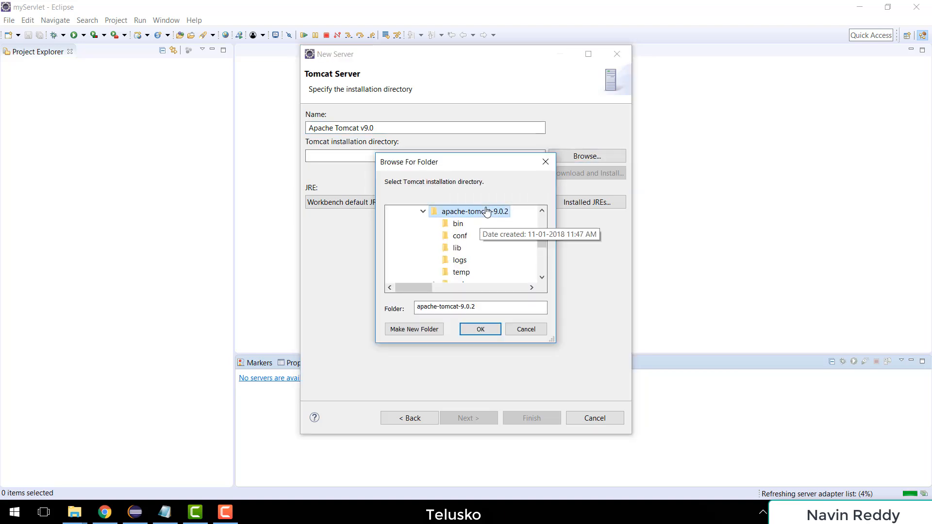
pyautogui.click(487, 332)
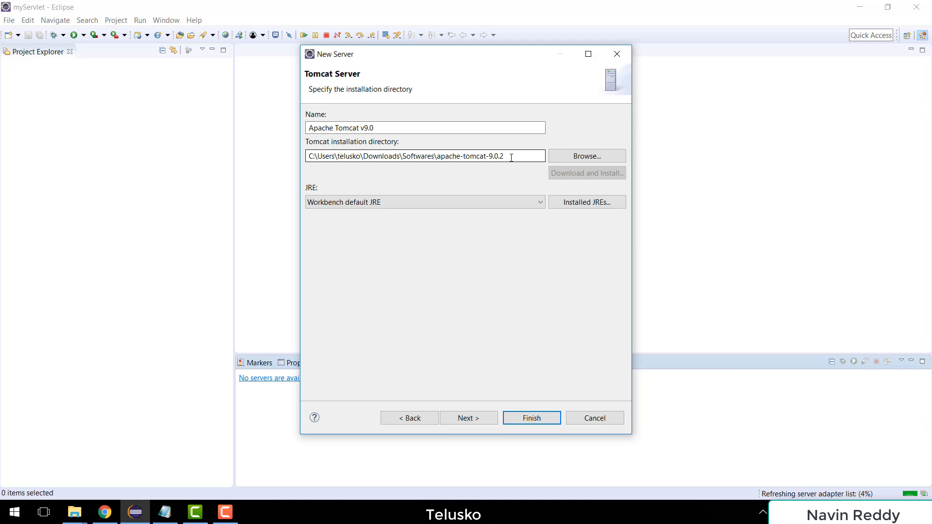
pyautogui.click(479, 421)
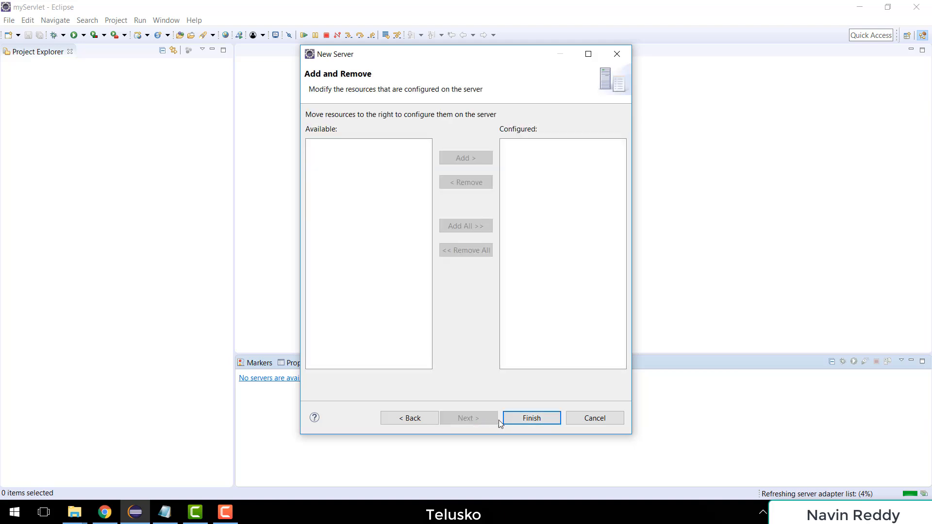
pyautogui.click(521, 419)
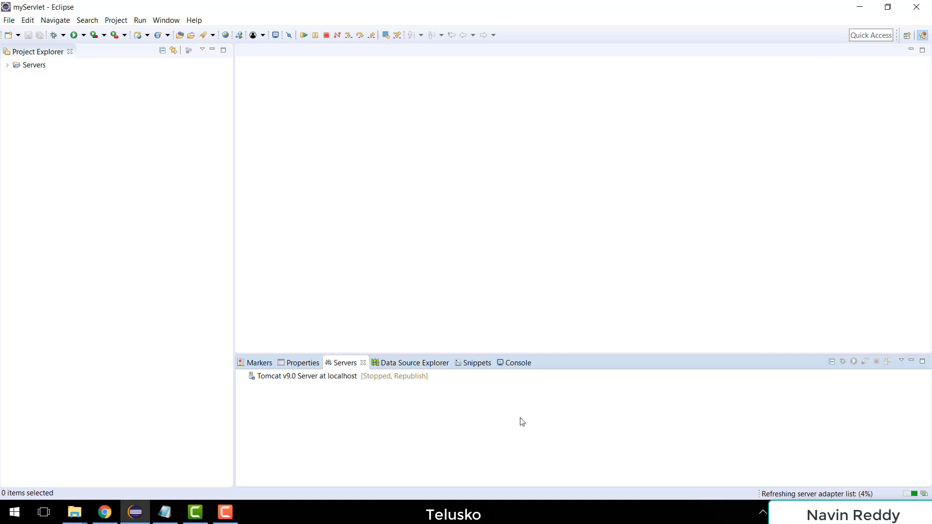
# Start the Tomcat v9.0 server and open its configuration overview at the HTTP/1.1 port number.
pyautogui.click(379, 378)
pyautogui.rightClick(379, 380)
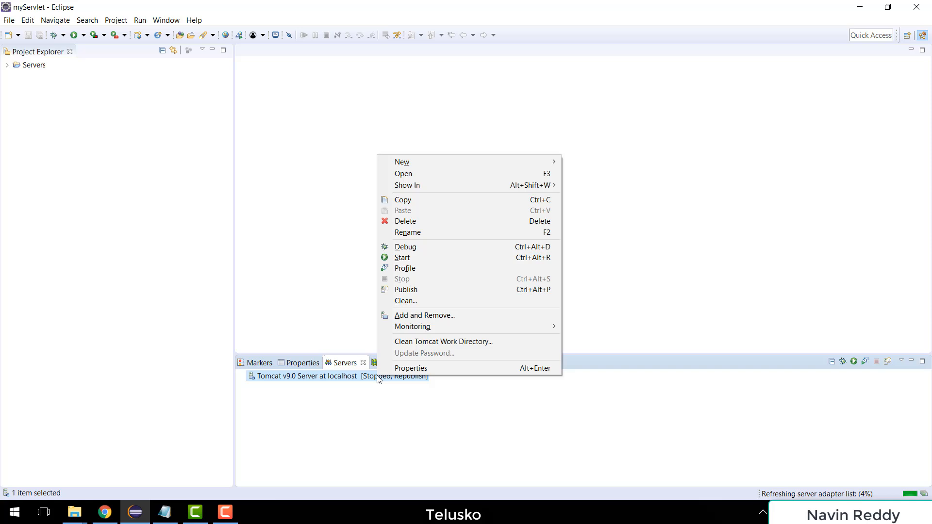
pyautogui.click(433, 259)
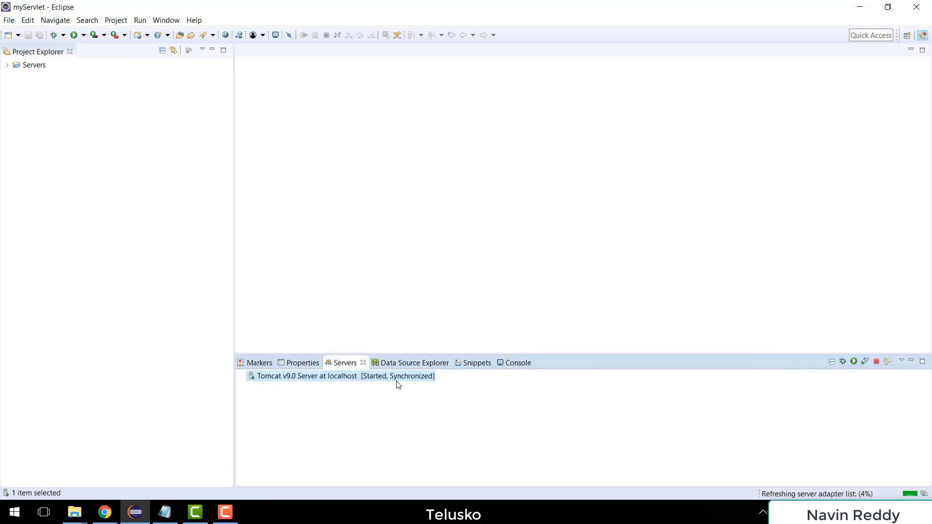
pyautogui.doubleClick(357, 380)
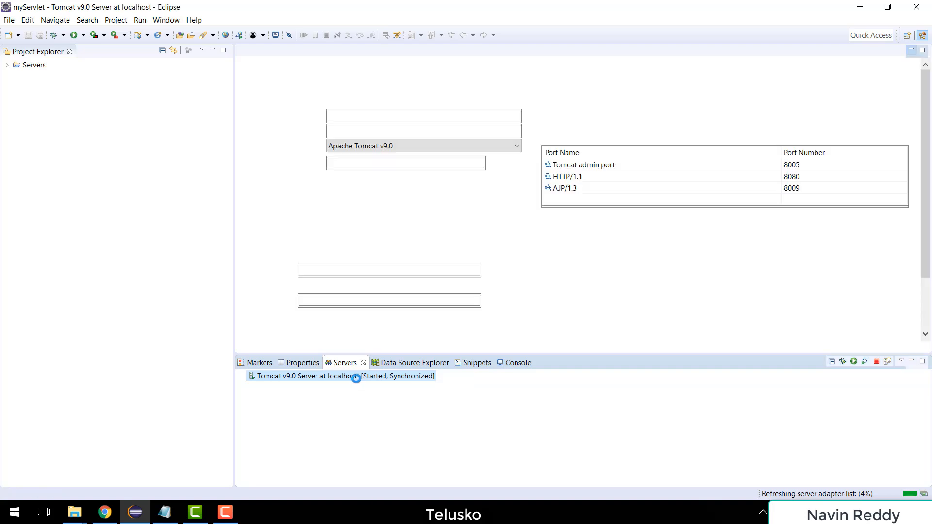
pyautogui.click(829, 178)
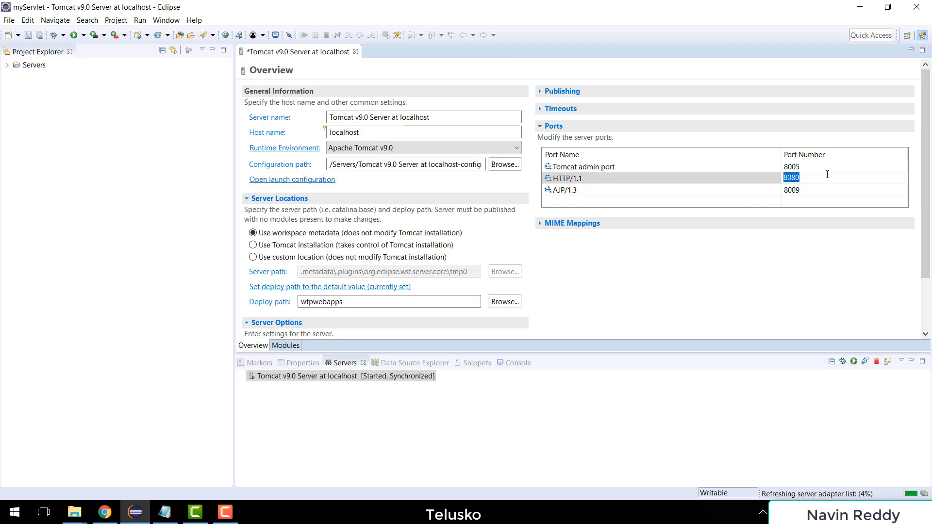
# Switch to Chrome, load localhost:8080 in a new tab and check the server version named on the page.
pyautogui.moveTo(105, 513)
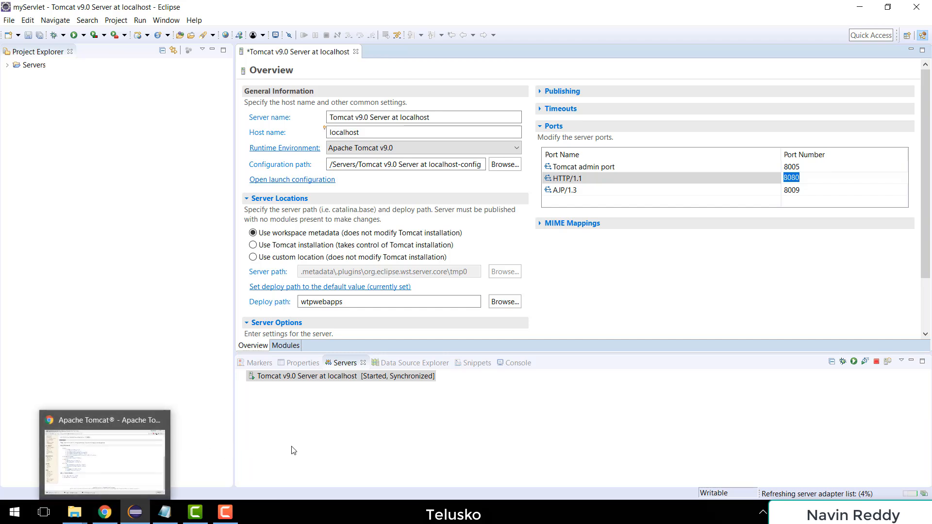
pyautogui.hotkey('alt', 'Tab')
pyautogui.click(253, 11)
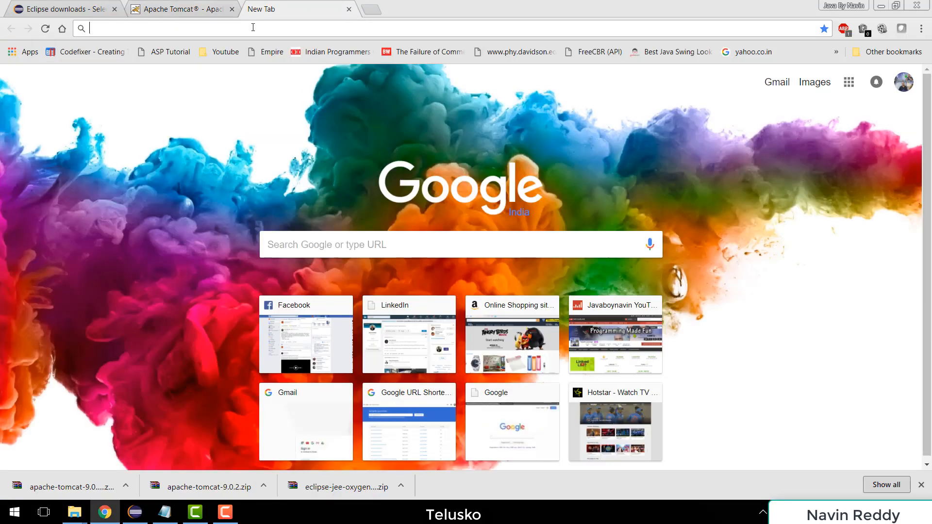
pyautogui.write('local')
pyautogui.press('End')
pyautogui.press('BackSpace')
pyautogui.press('BackSpace')
pyautogui.press('BackSpace')
pyautogui.press('BackSpace')
pyautogui.press('BackSpace')
pyautogui.press('BackSpace')
pyautogui.press('BackSpace')
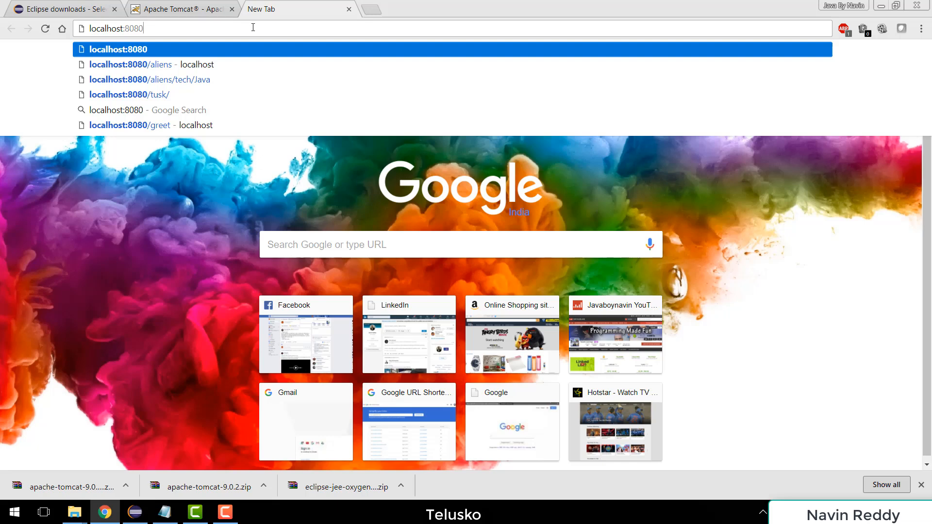
pyautogui.press('Return')
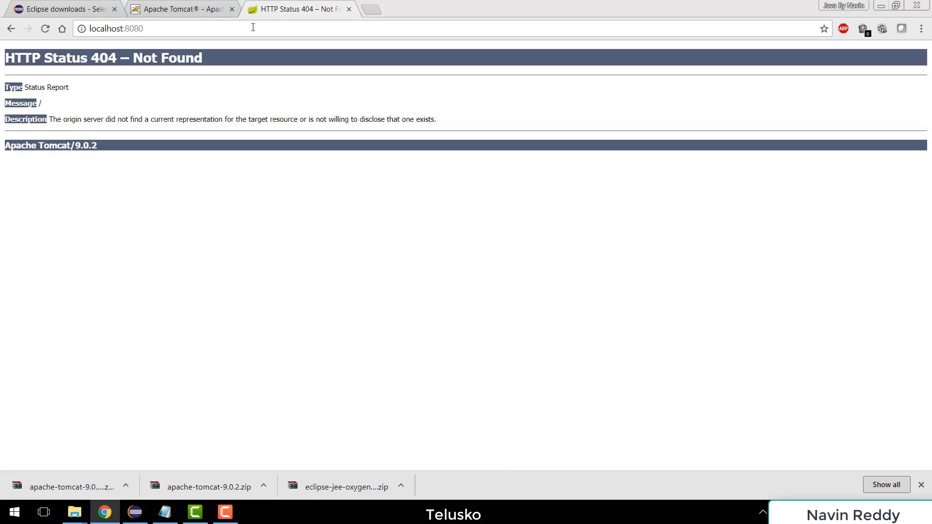
pyautogui.moveTo(109, 147); pyautogui.dragTo(42, 148)
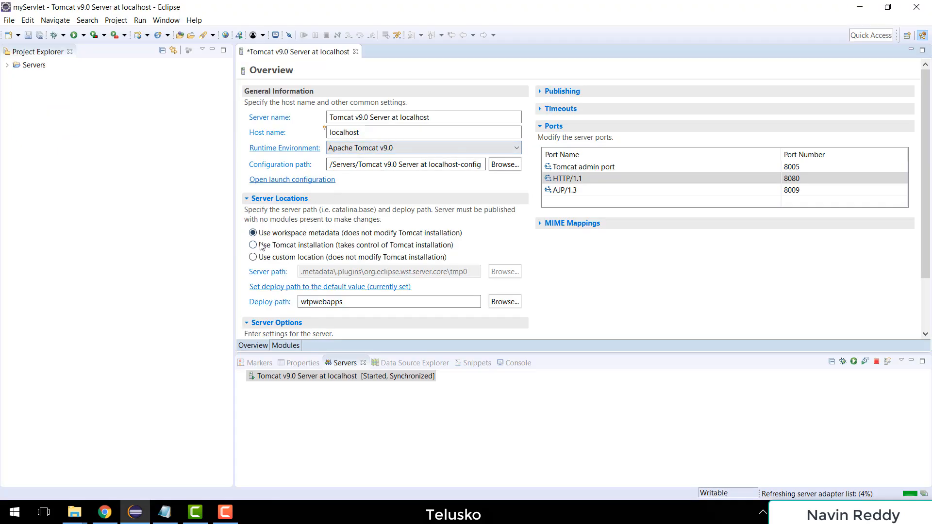
# Back in Eclipse, set the server location to Use Tomcat installation and save the server configuration.
pyautogui.click(254, 245)
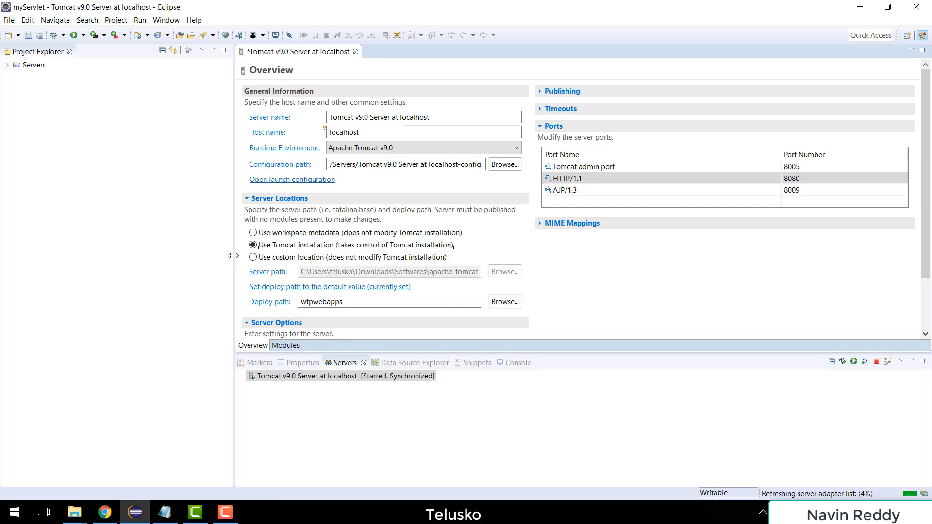
pyautogui.click(631, 257)
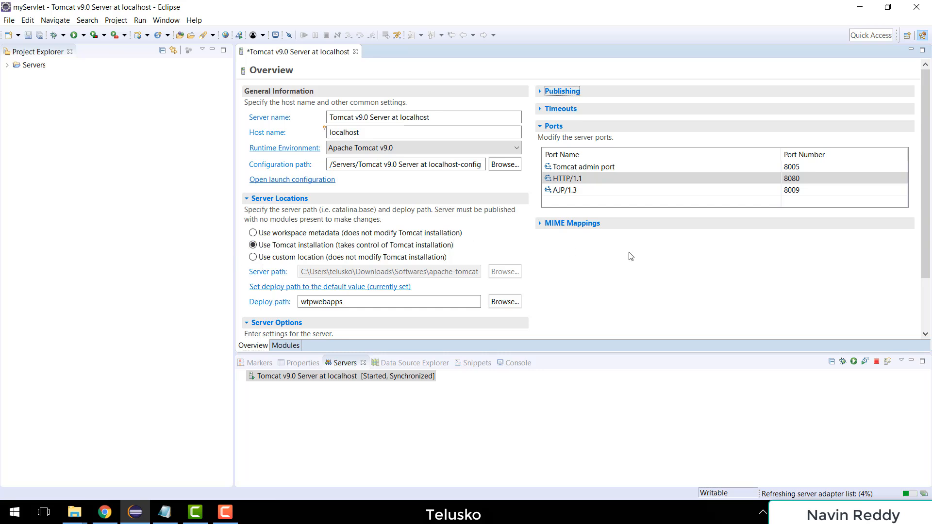
pyautogui.hotkey('ctrl', 's')
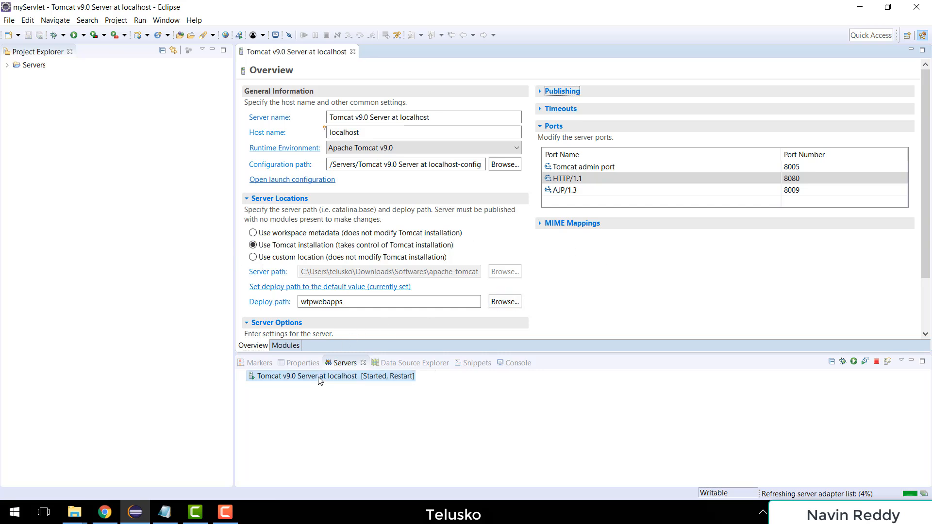
# Restart the Tomcat v9.0 server so that the changed server location is applied.
pyautogui.click(319, 381)
pyautogui.rightClick(319, 380)
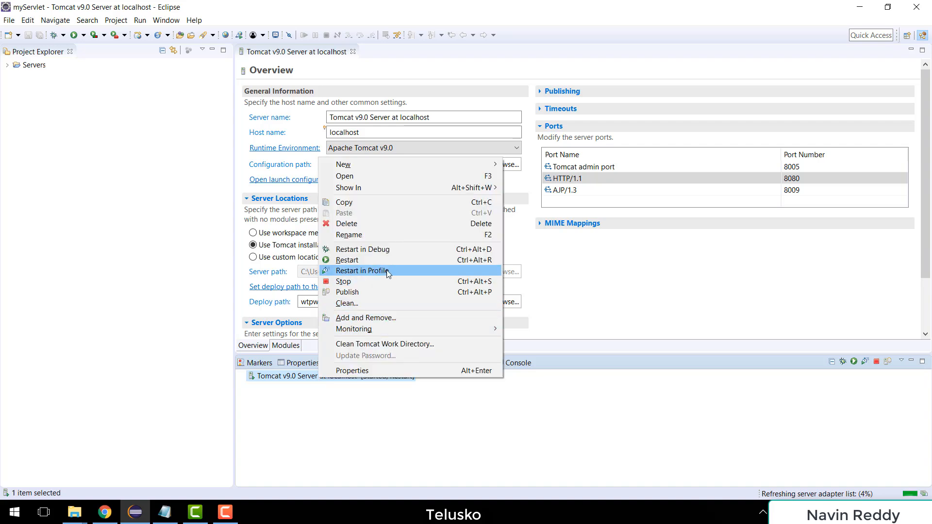
pyautogui.click(401, 262)
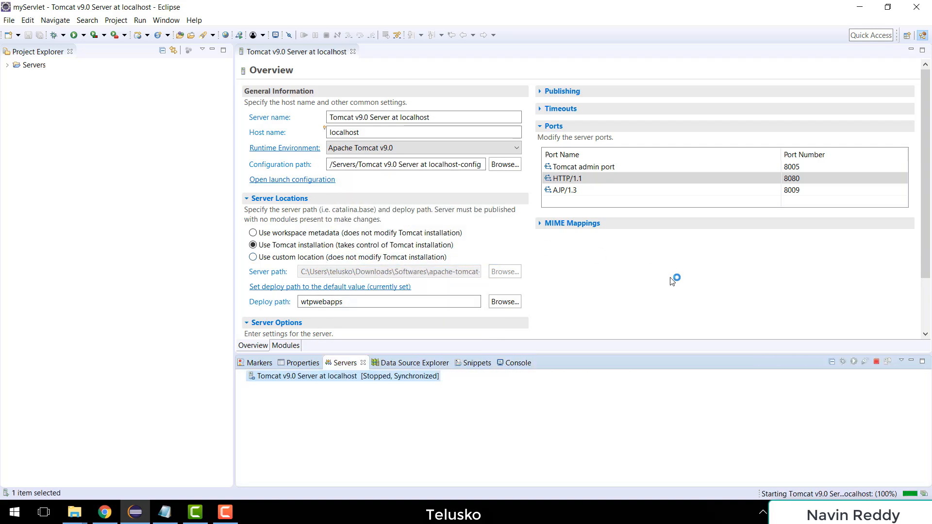
pyautogui.click(801, 179)
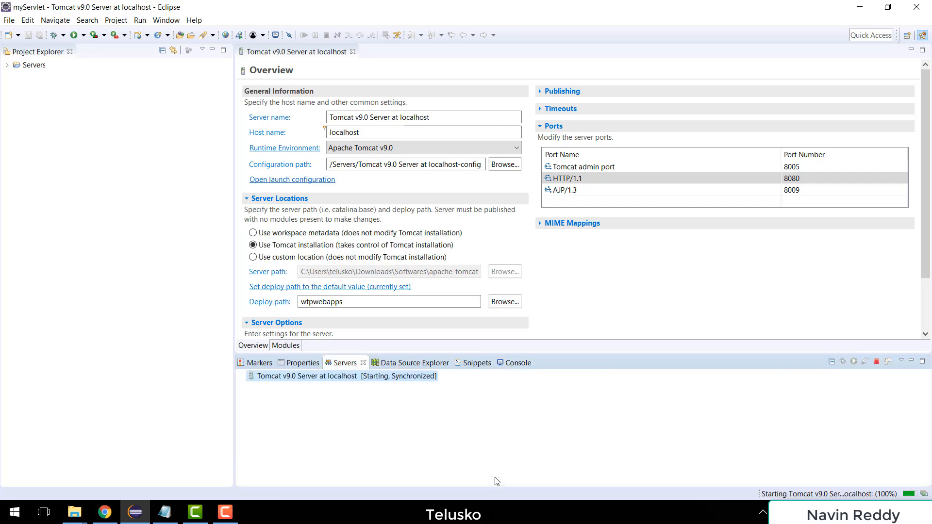
# Switch to Chrome and load localhost:8080 again to check the Tomcat home page.
pyautogui.hotkey('alt', 'Tab')
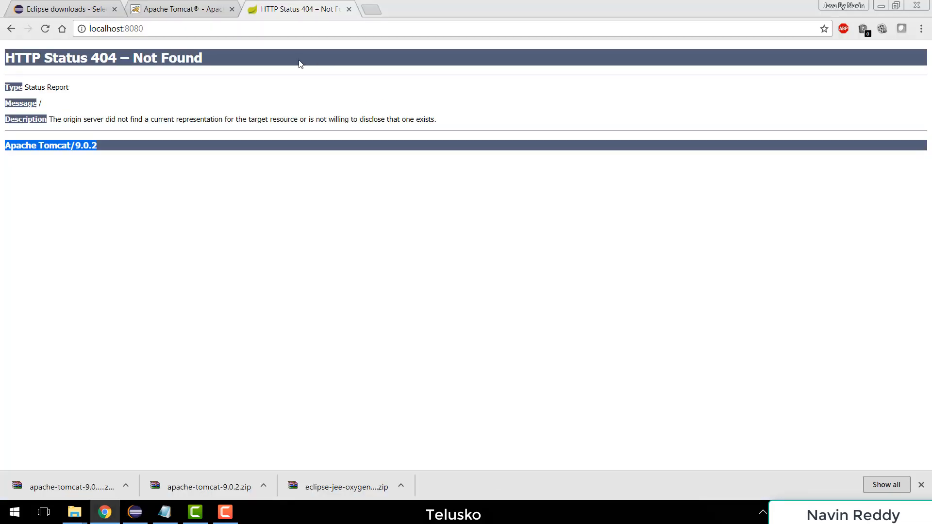
pyautogui.click(279, 30)
pyautogui.press('Return')
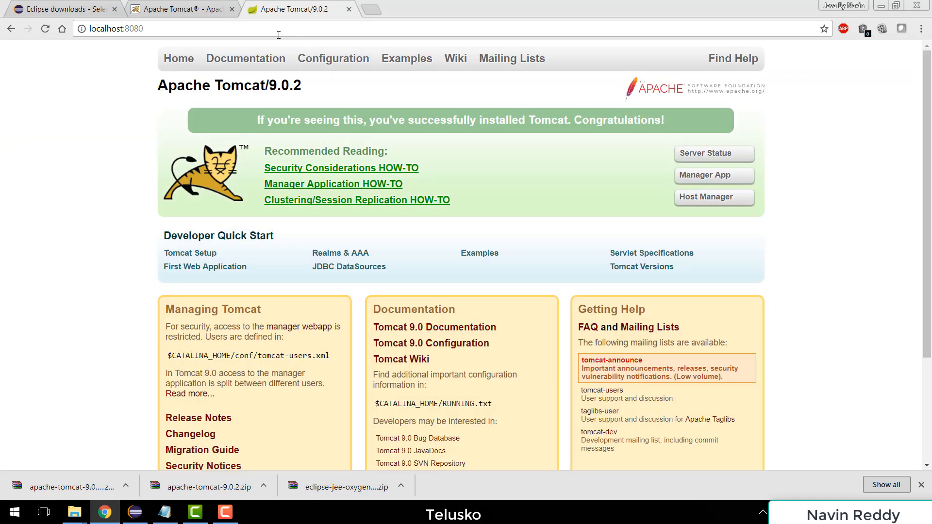